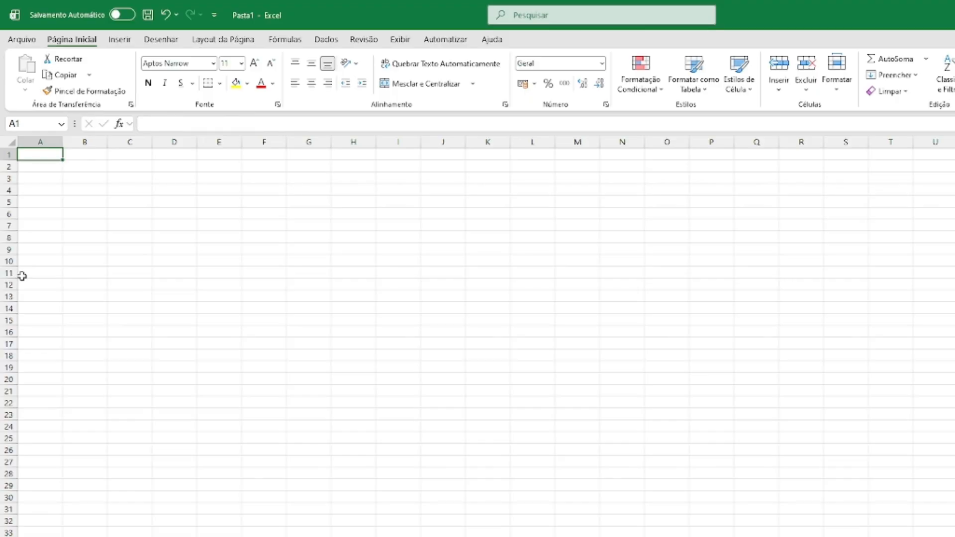
Examine the blank sheet's rows and columns by selecting sample horizontal and vertical ranges, column F, and rows 5 to 7.
{"action": "left_click_drag", "start_coordinate": [38, 271], "coordinate": [233, 271]}
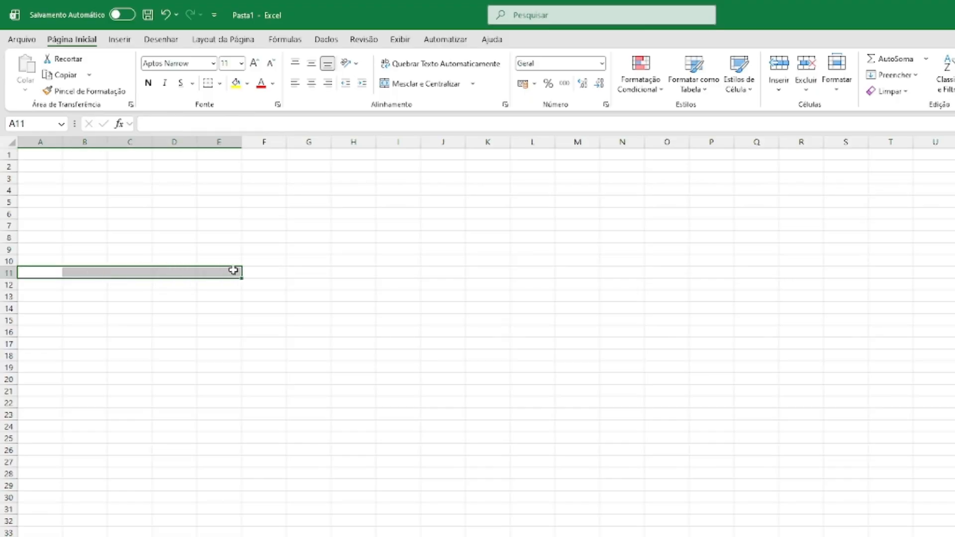
{"action": "left_click", "coordinate": [266, 160]}
{"action": "left_click_drag", "start_coordinate": [266, 163], "coordinate": [240, 245]}
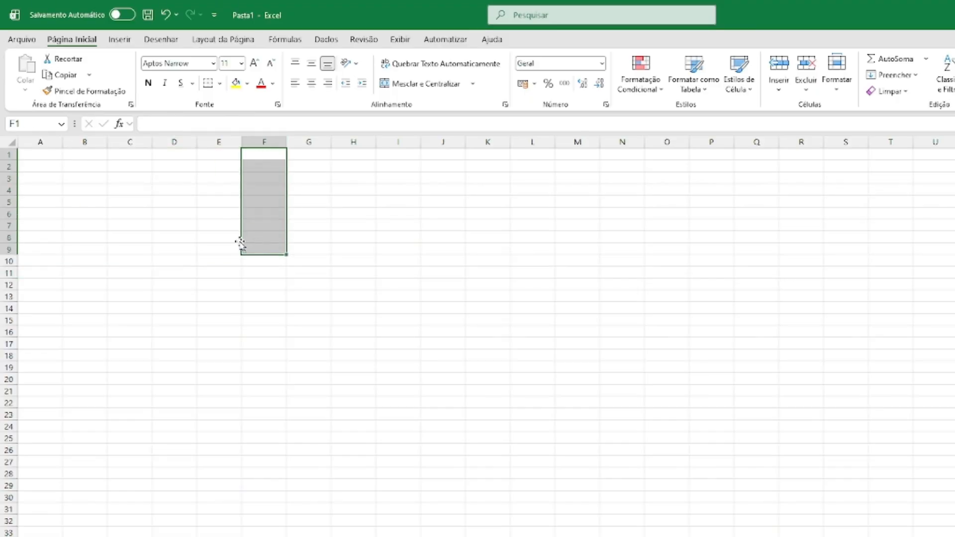
{"action": "left_click_drag", "start_coordinate": [47, 250], "coordinate": [243, 247]}
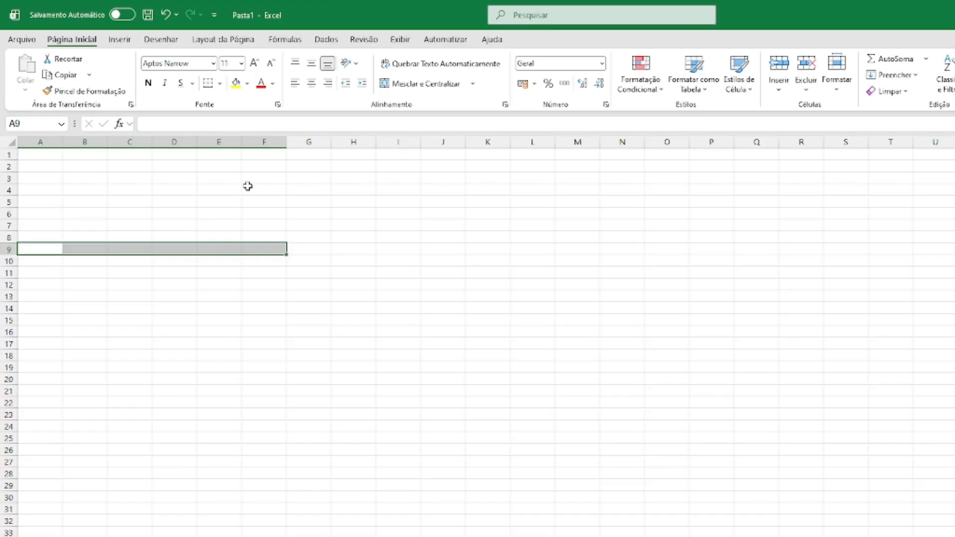
{"action": "left_click", "coordinate": [262, 143]}
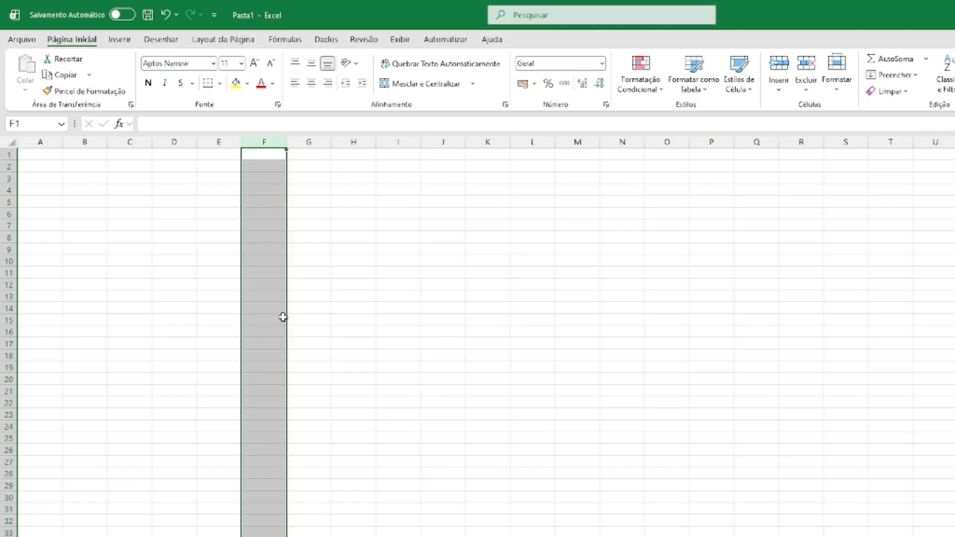
{"action": "left_click", "coordinate": [8, 214]}
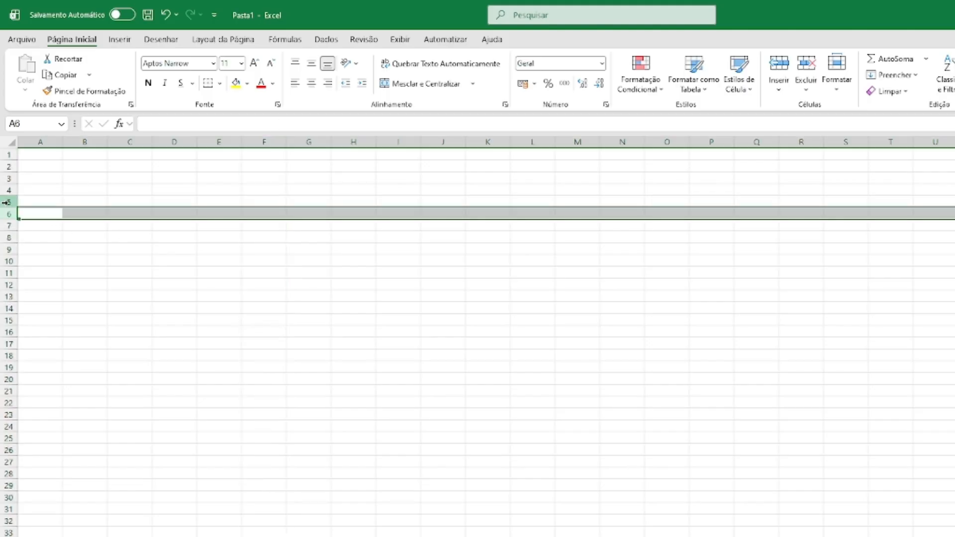
{"action": "left_click", "coordinate": [8, 202]}
{"action": "left_click", "coordinate": [10, 225]}
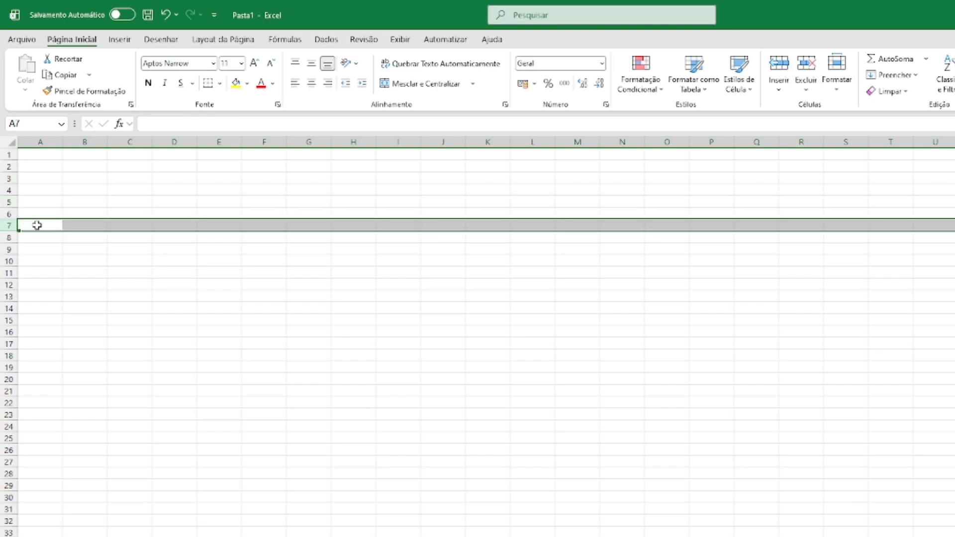
{"action": "left_click_drag", "start_coordinate": [34, 227], "coordinate": [317, 225]}
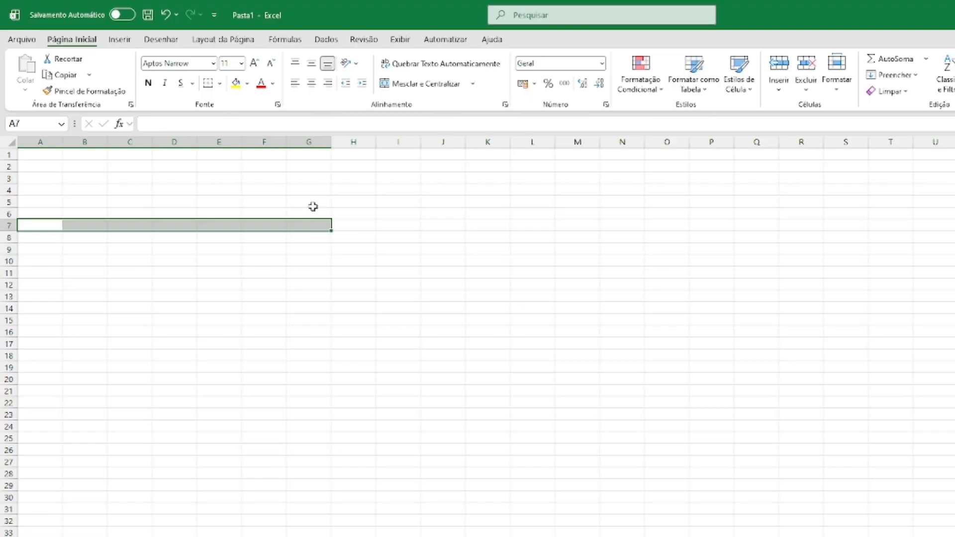
{"action": "left_click_drag", "start_coordinate": [313, 153], "coordinate": [313, 214]}
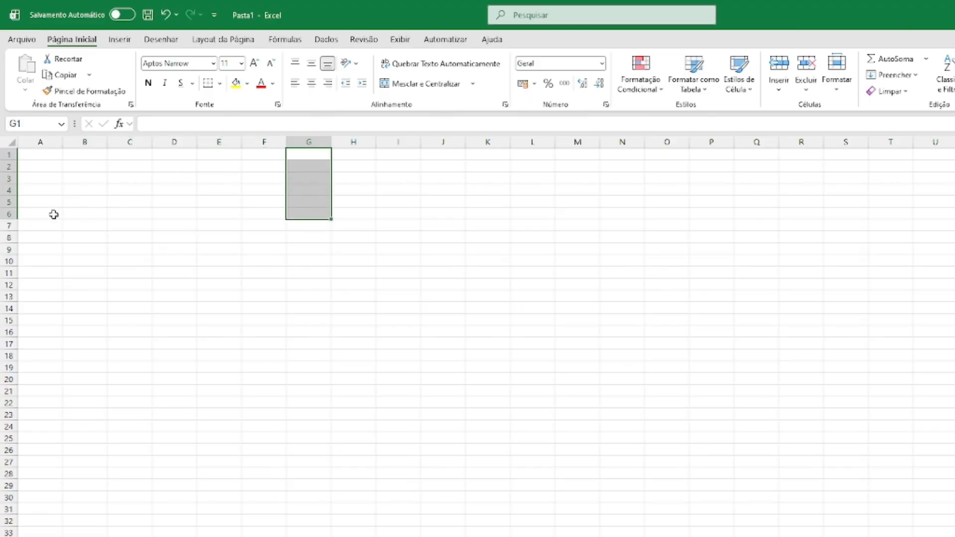
{"action": "left_click_drag", "start_coordinate": [54, 214], "coordinate": [244, 212]}
Examine individual cells at various row and column intersections, along with the cell address shown in the Name Box.
{"action": "left_click", "coordinate": [256, 212]}
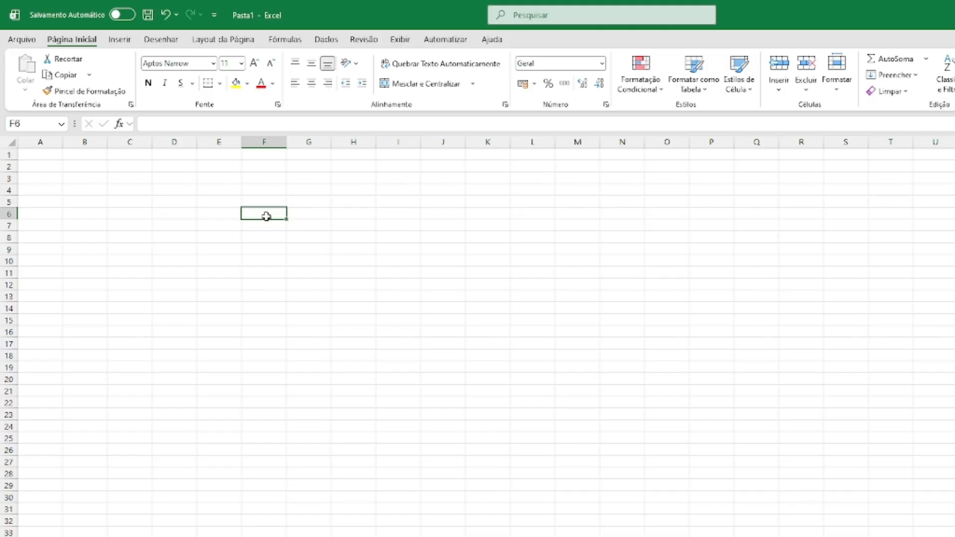
{"action": "left_click", "coordinate": [260, 227]}
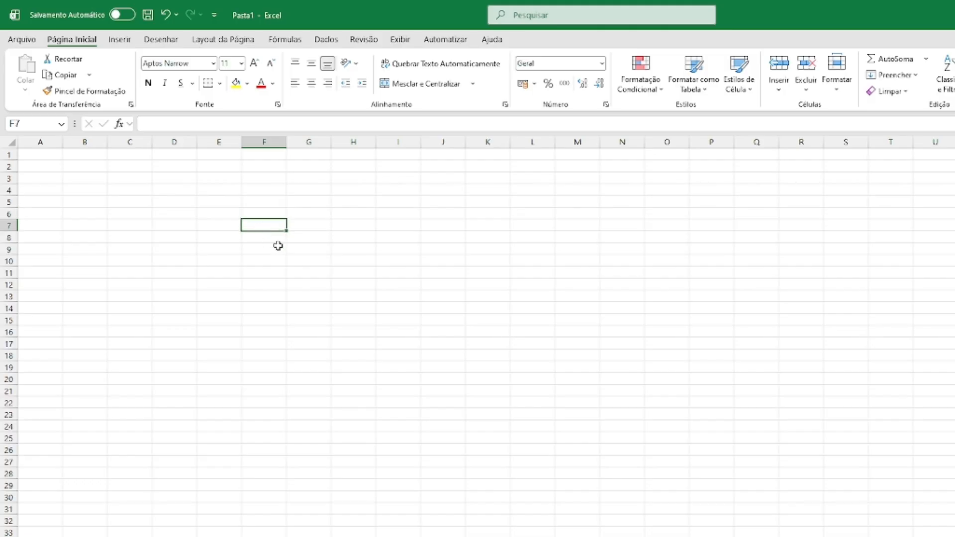
{"action": "left_click", "coordinate": [277, 247]}
{"action": "left_click", "coordinate": [318, 246]}
{"action": "left_click", "coordinate": [385, 235]}
{"action": "left_click", "coordinate": [417, 215]}
{"action": "left_click", "coordinate": [405, 188]}
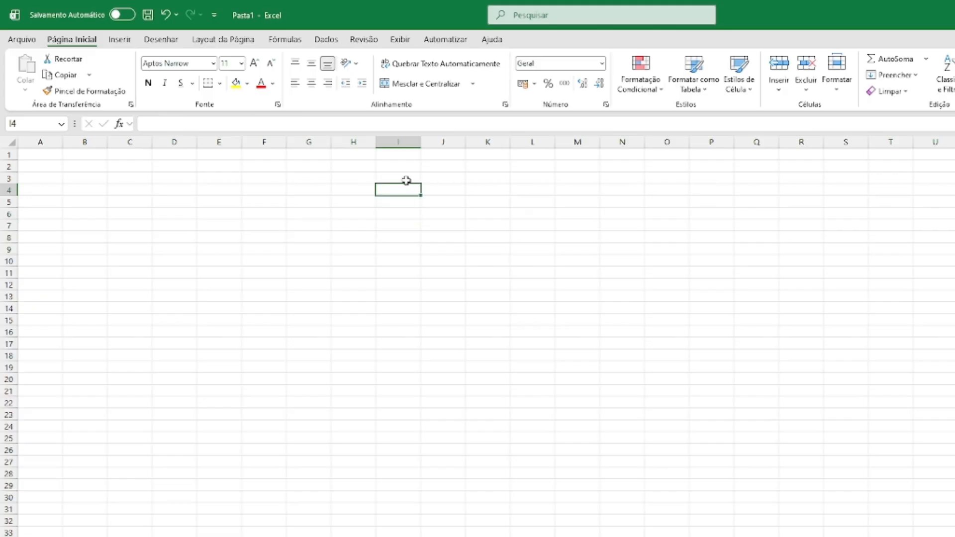
{"action": "left_click", "coordinate": [348, 178]}
{"action": "left_click", "coordinate": [200, 191]}
{"action": "left_click", "coordinate": [211, 214]}
{"action": "left_click", "coordinate": [323, 235]}
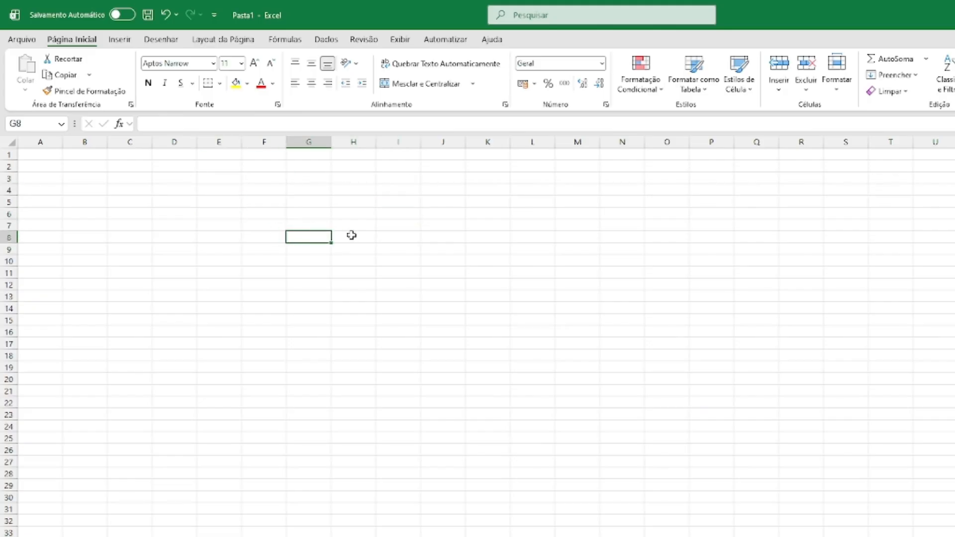
{"action": "left_click", "coordinate": [354, 234]}
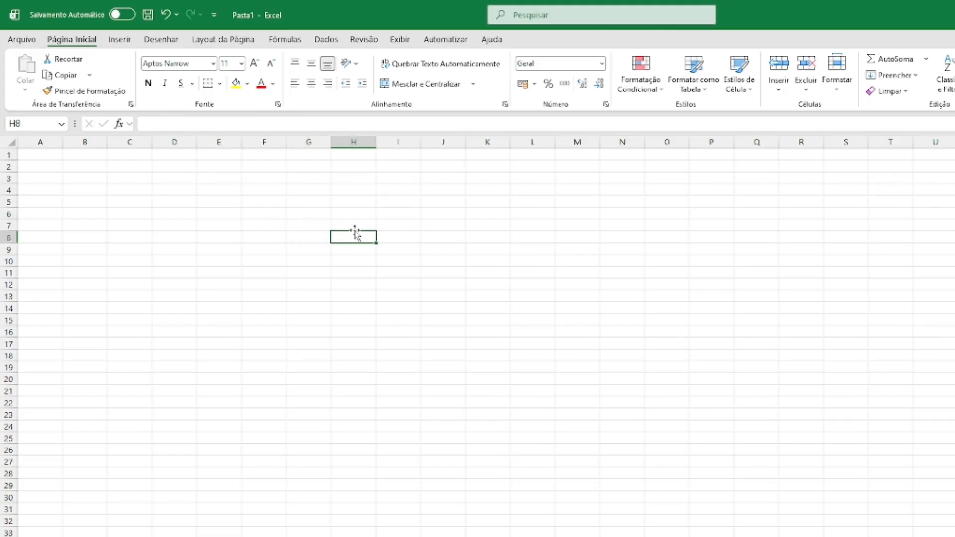
{"action": "left_click", "coordinate": [334, 204]}
{"action": "left_click", "coordinate": [267, 226]}
{"action": "left_click", "coordinate": [250, 254]}
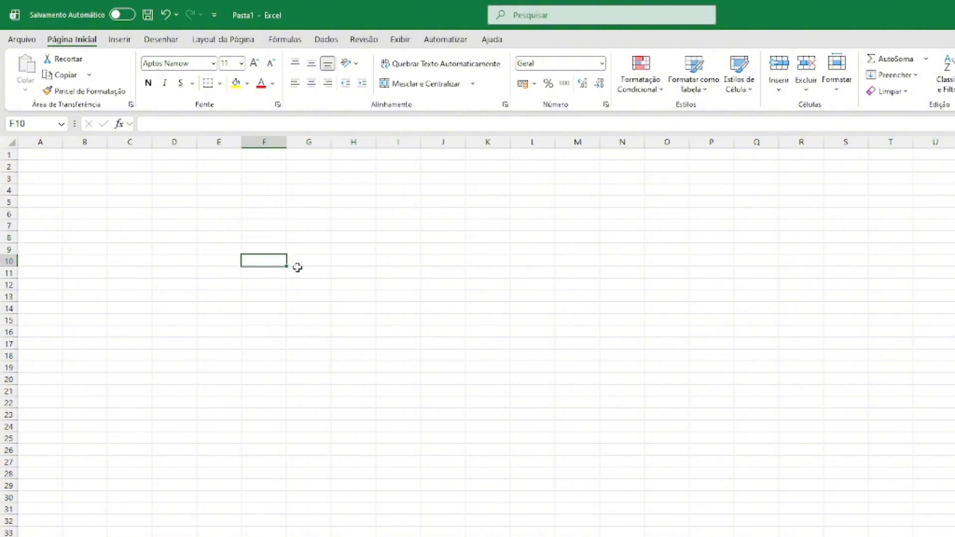
{"action": "left_click", "coordinate": [300, 270]}
{"action": "left_click", "coordinate": [291, 258]}
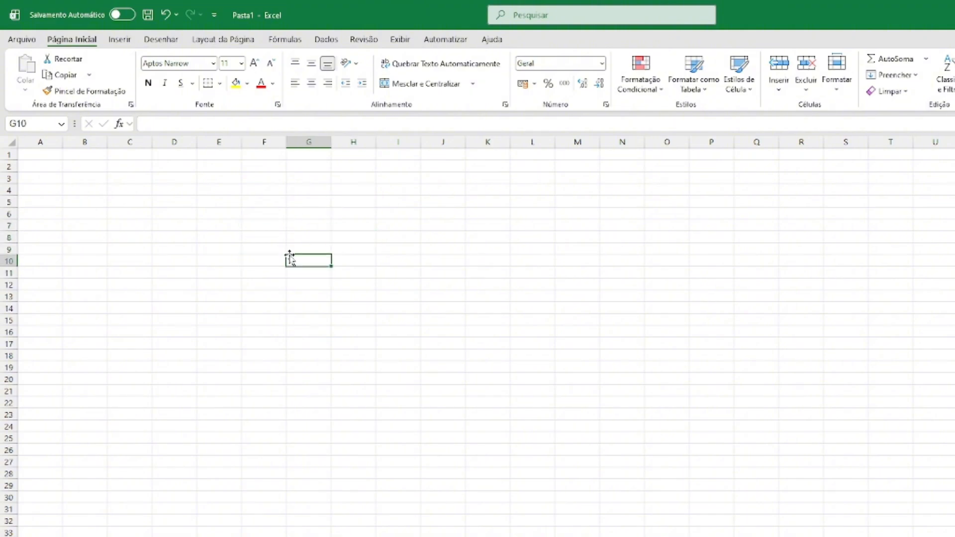
{"action": "left_click", "coordinate": [264, 202]}
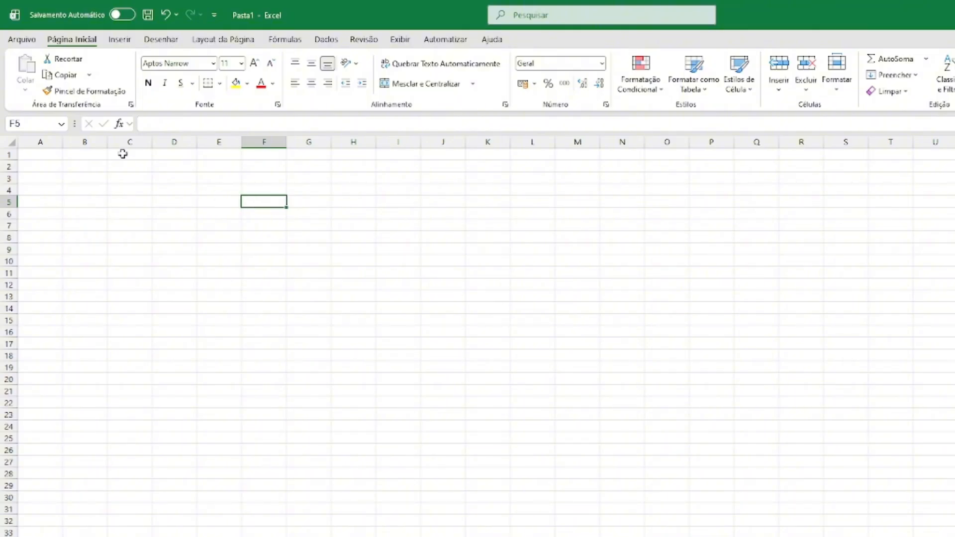
{"action": "left_click", "coordinate": [29, 122]}
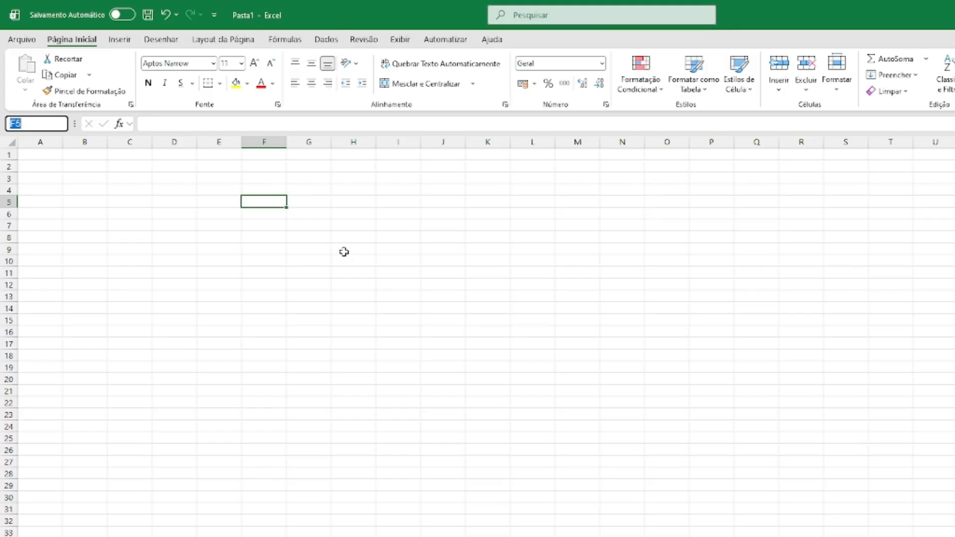
Enter the title "Controle de Estoque" in cell F3.
{"action": "left_click", "coordinate": [259, 180]}
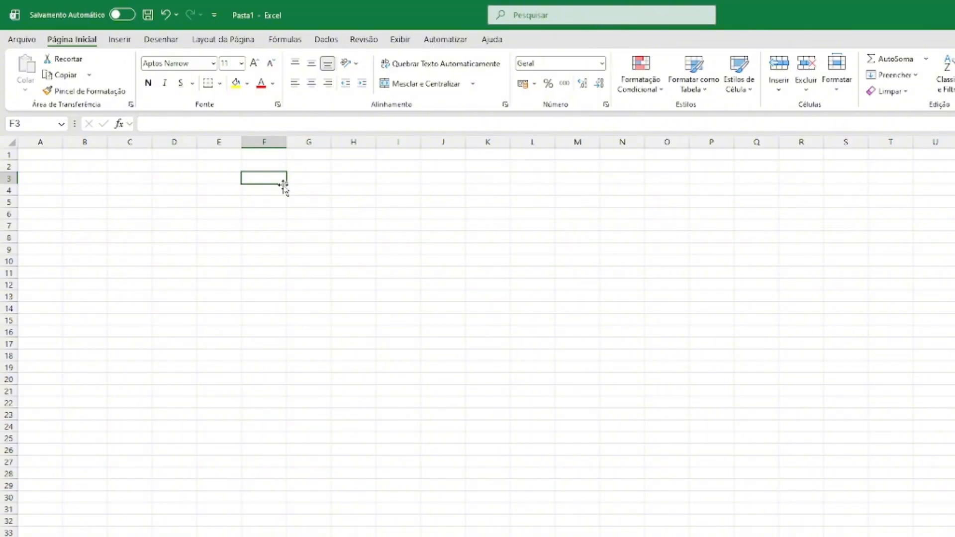
{"action": "type", "text": "Cpontrole"}
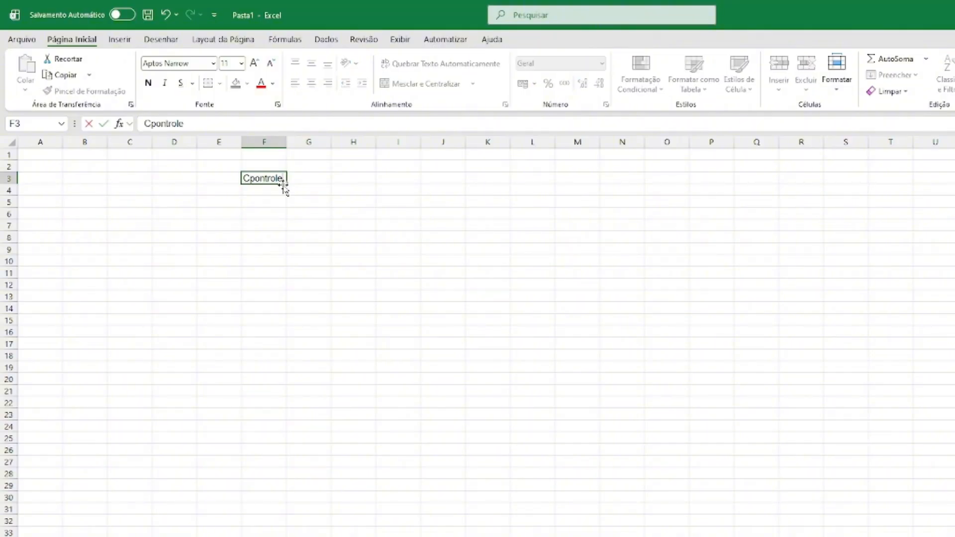
{"action": "key", "text": "BackSpace"}
{"action": "key", "text": "BackSpace"}
{"action": "key", "text": "BackSpace"}
{"action": "key", "text": "BackSpace"}
{"action": "key", "text": "BackSpace"}
{"action": "key", "text": "BackSpace"}
{"action": "key", "text": "BackSpace"}
{"action": "key", "text": "BackSpace"}
{"action": "type", "text": "ontrole de Estoque"}
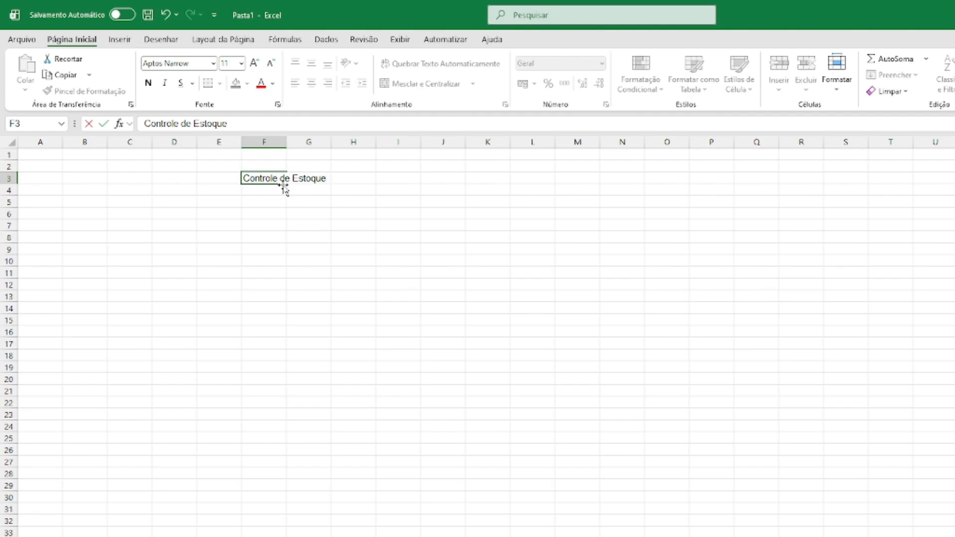
{"action": "left_click", "coordinate": [301, 237]}
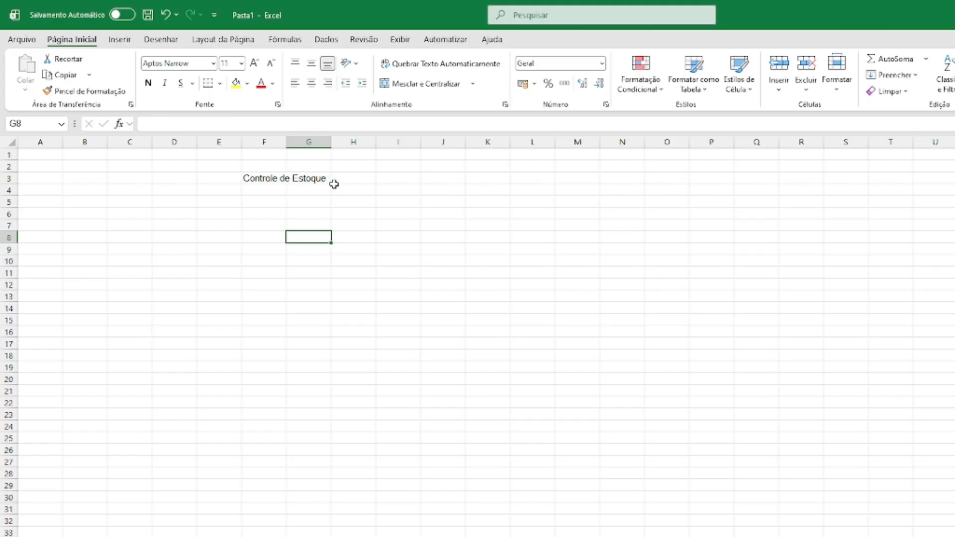
Merge and center the title across cells E3 to I3.
{"action": "left_click", "coordinate": [225, 178]}
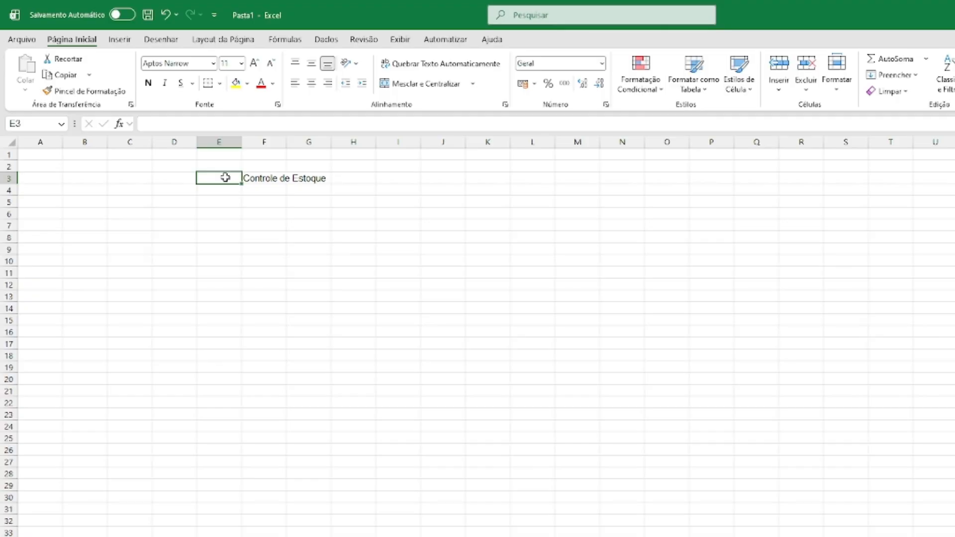
{"action": "left_click_drag", "start_coordinate": [226, 177], "coordinate": [392, 180]}
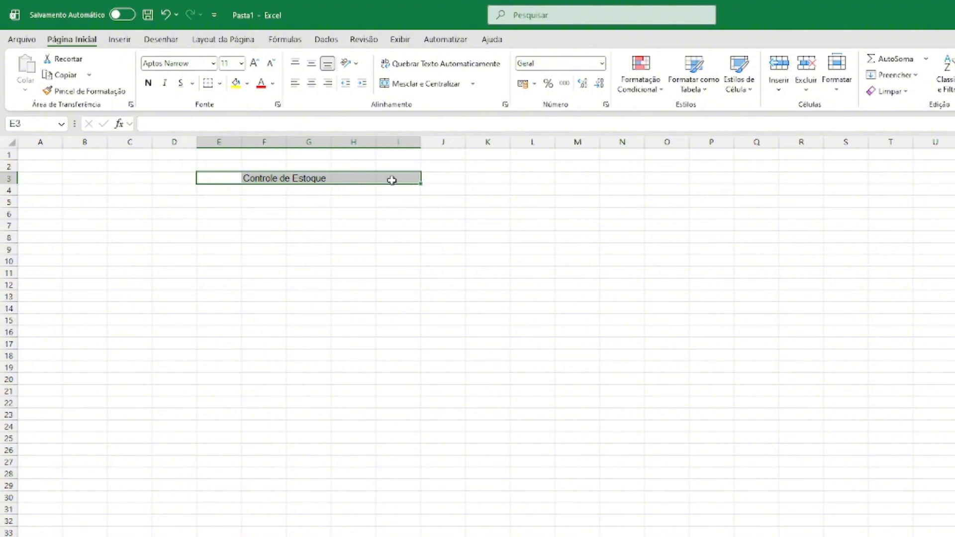
{"action": "left_click", "coordinate": [446, 85]}
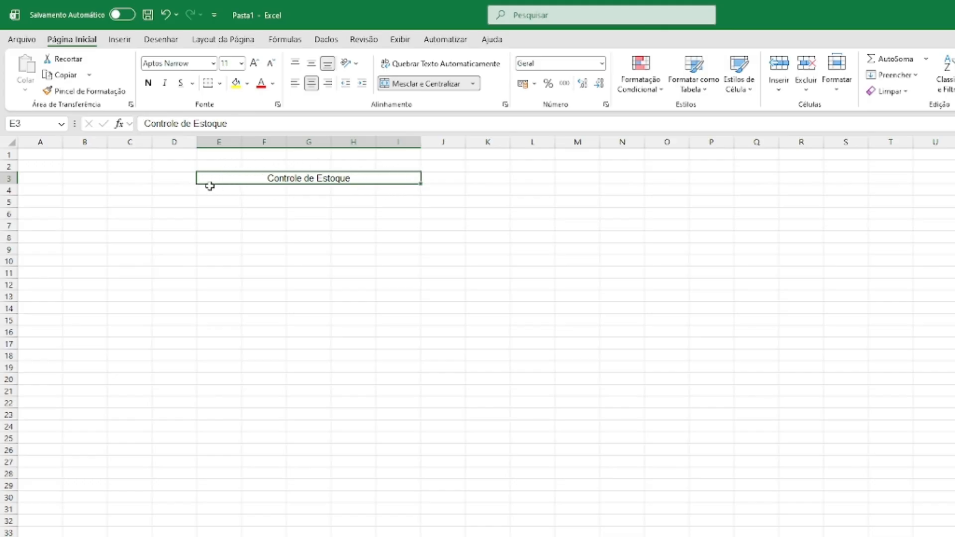
Set the font size of the merged title "Controle de Estoque" to 26.
{"action": "left_click", "coordinate": [442, 178]}
{"action": "left_click", "coordinate": [392, 180]}
{"action": "left_click", "coordinate": [242, 63]}
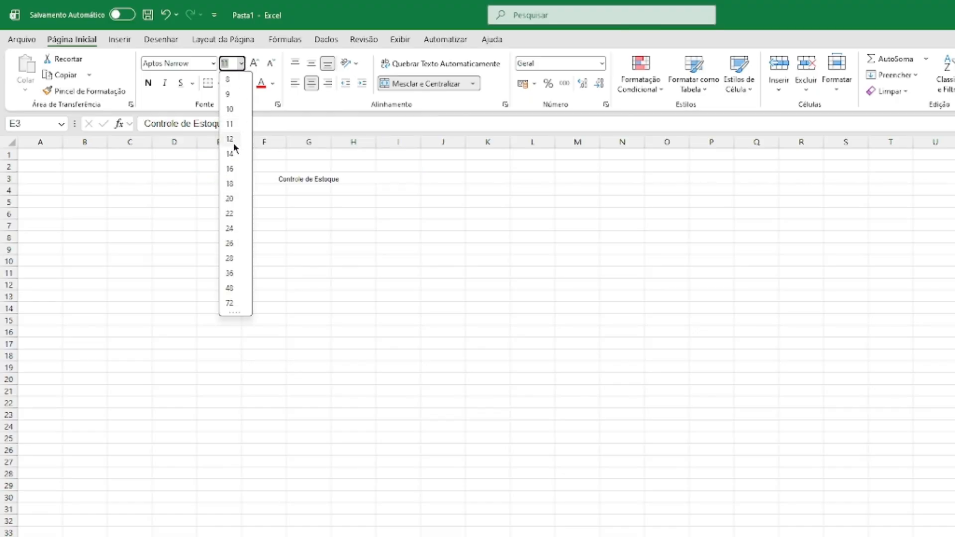
{"action": "left_click", "coordinate": [229, 244]}
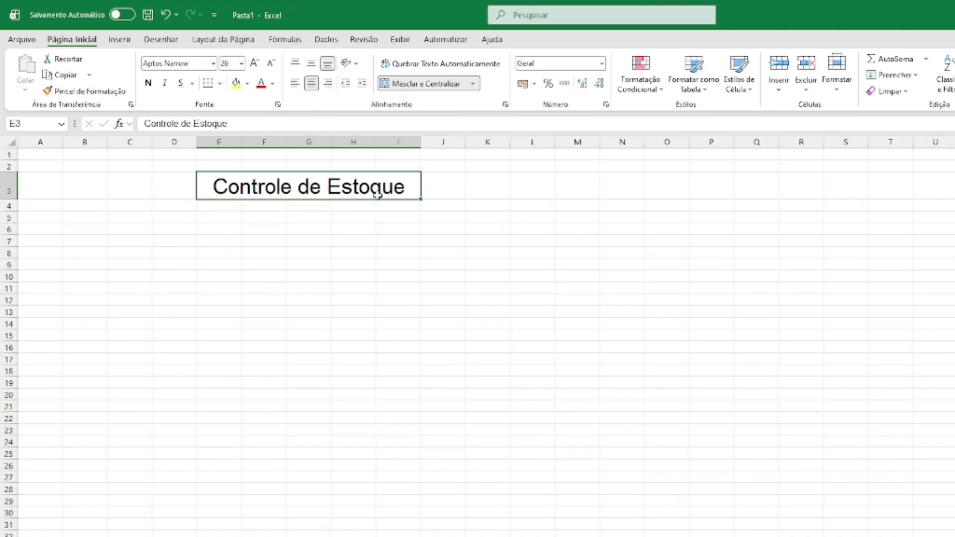
Enter the column headers Código, Produto, Valor, Quantidade and Total in cells E5 to I5.
{"action": "left_click", "coordinate": [226, 218]}
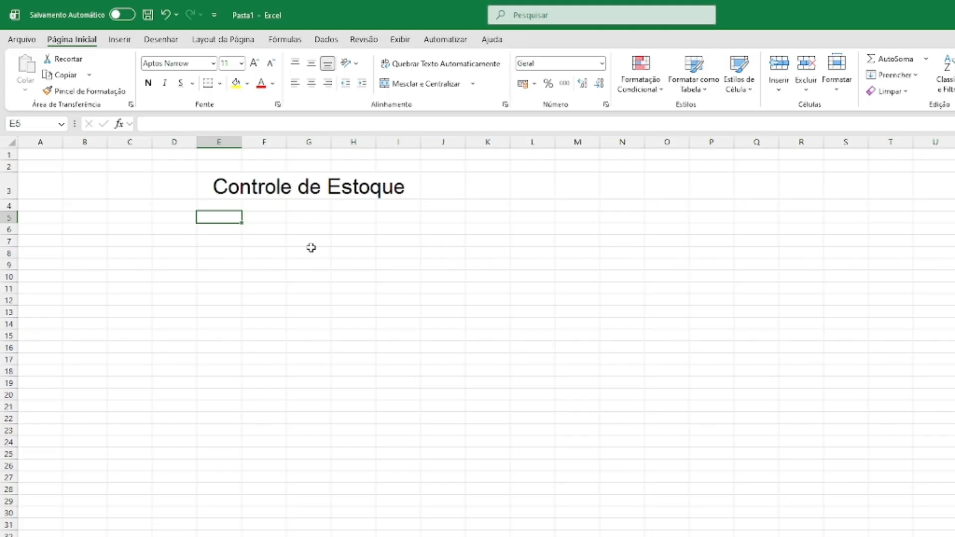
{"action": "type", "text": "Código"}
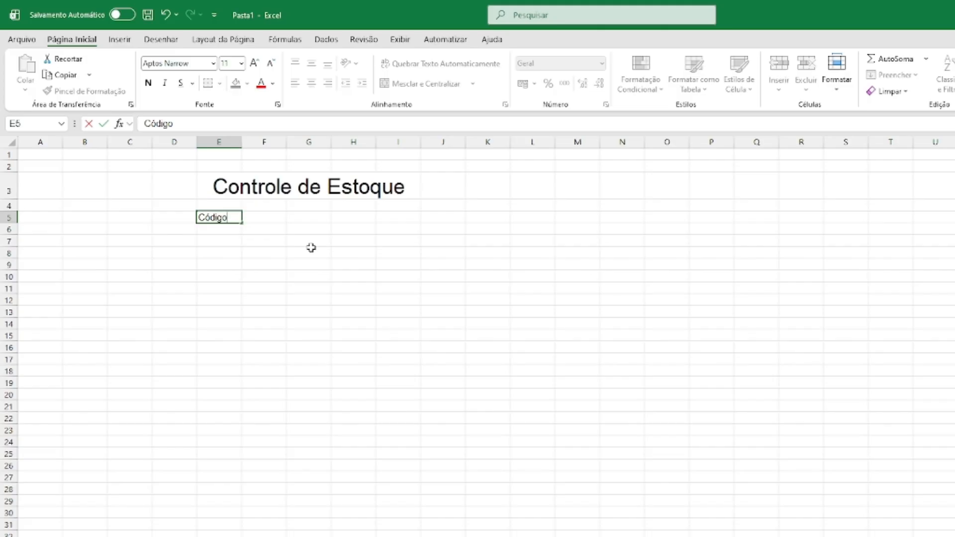
{"action": "key", "text": "Tab"}
{"action": "type", "text": "Produto"}
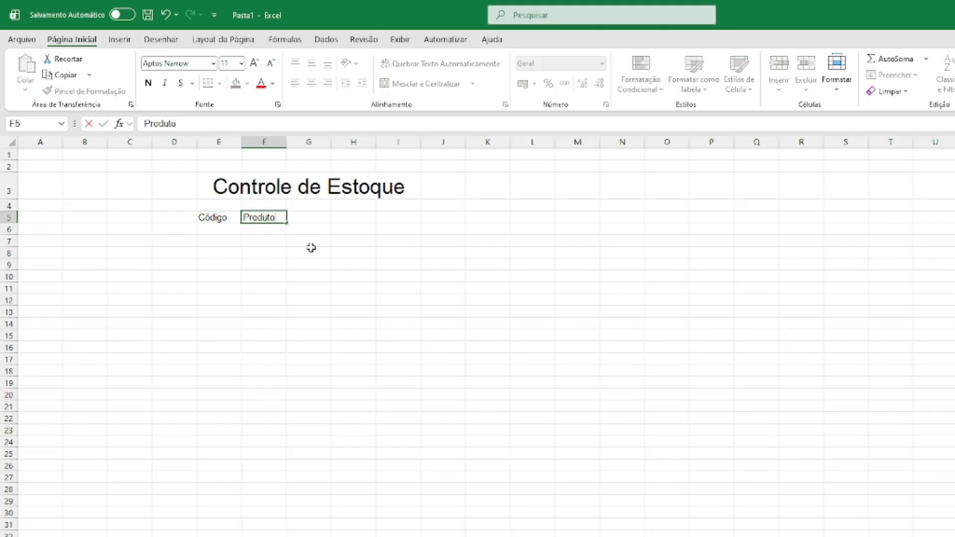
{"action": "key", "text": "Tab"}
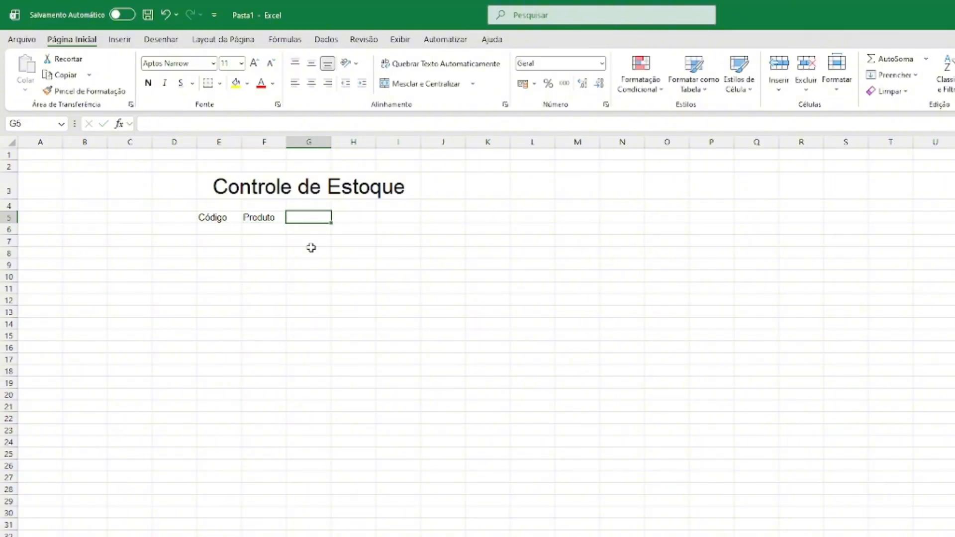
{"action": "type", "text": "Valor"}
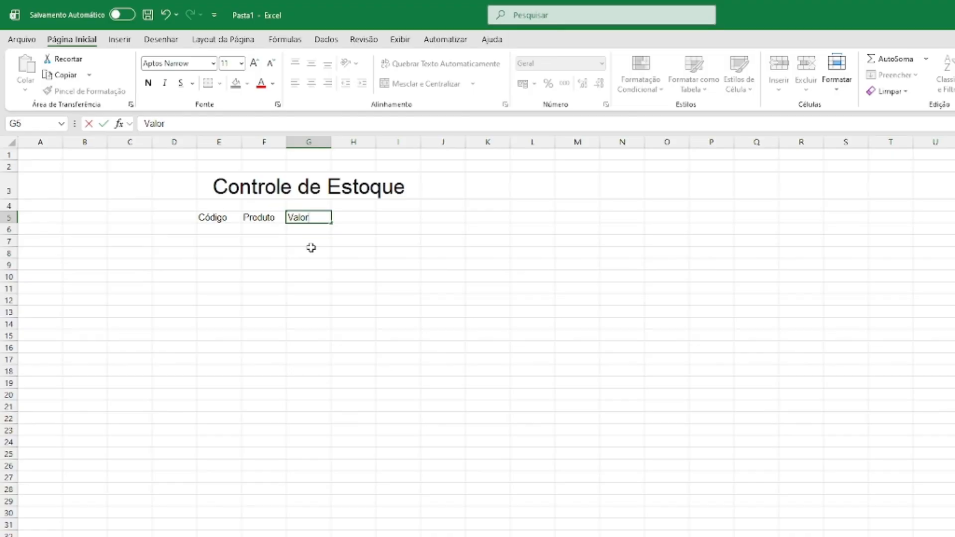
{"action": "key", "text": "Tab"}
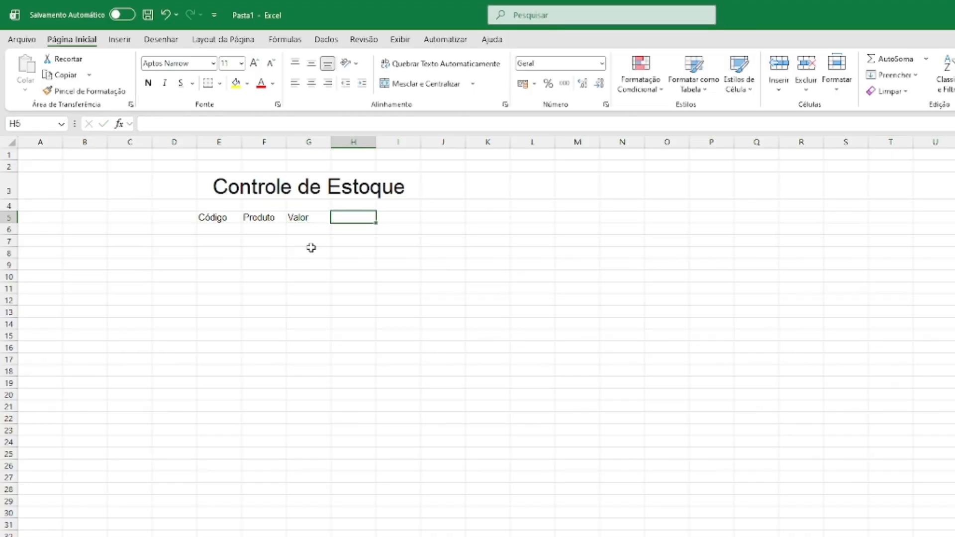
{"action": "type", "text": "Quantidade"}
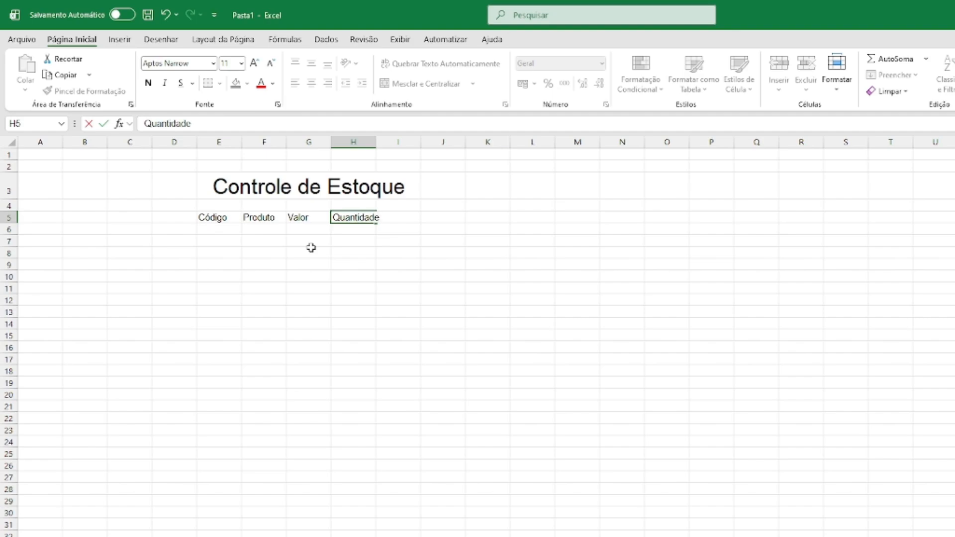
{"action": "key", "text": "Tab"}
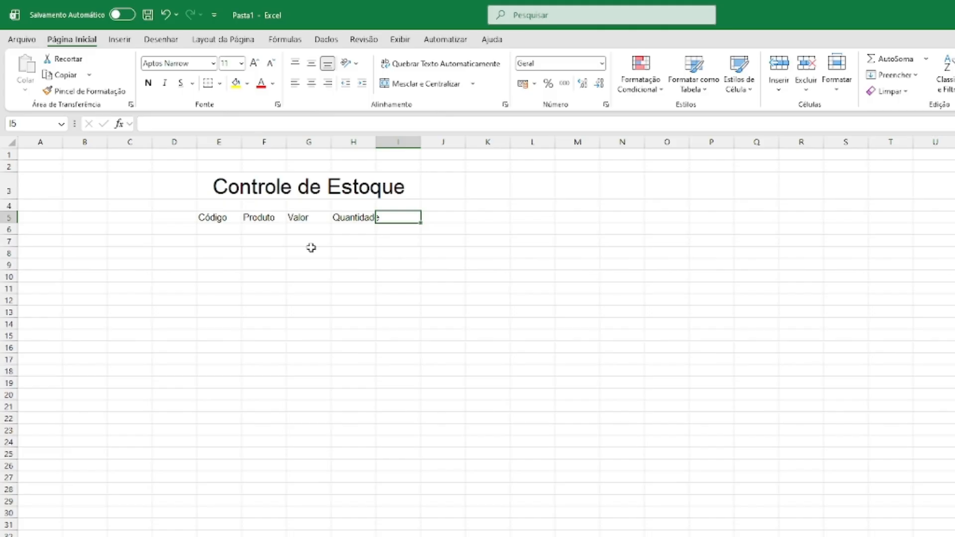
{"action": "type", "text": "Ttoa"}
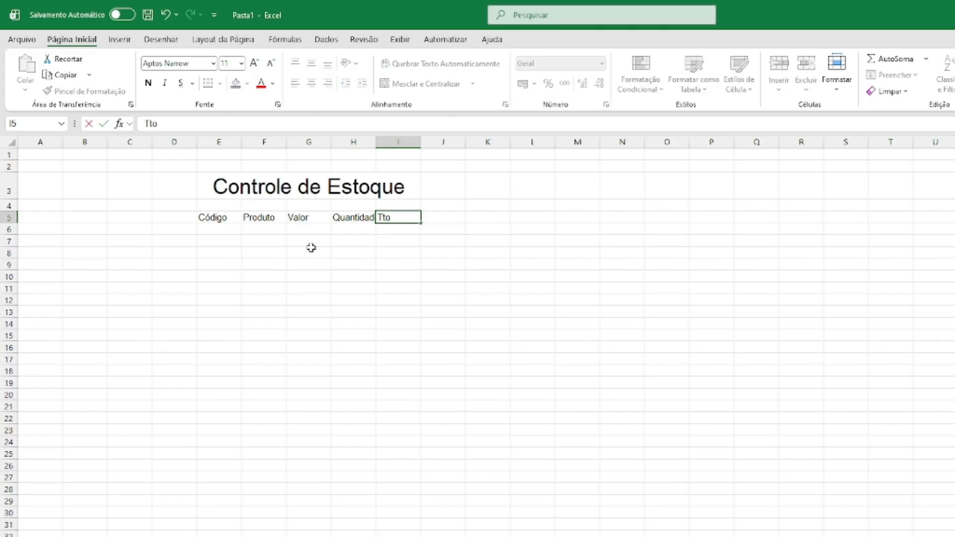
{"action": "key", "text": "BackSpace"}
{"action": "key", "text": "BackSpace"}
{"action": "key", "text": "BackSpace"}
{"action": "type", "text": "otal"}
{"action": "key", "text": "Tab"}
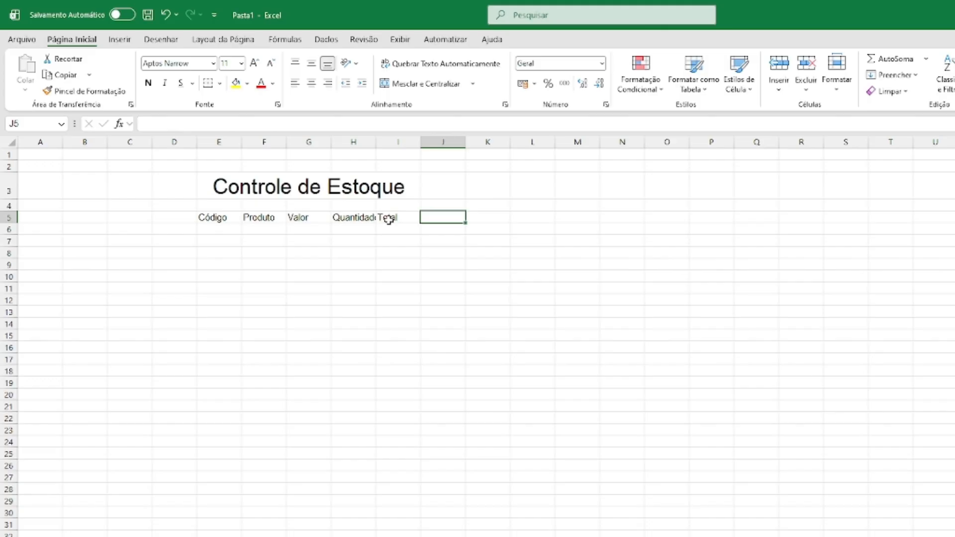
Try auto-fitting column H to its Quantidade header, and restore the column's narrower width.
{"action": "left_click", "coordinate": [361, 218]}
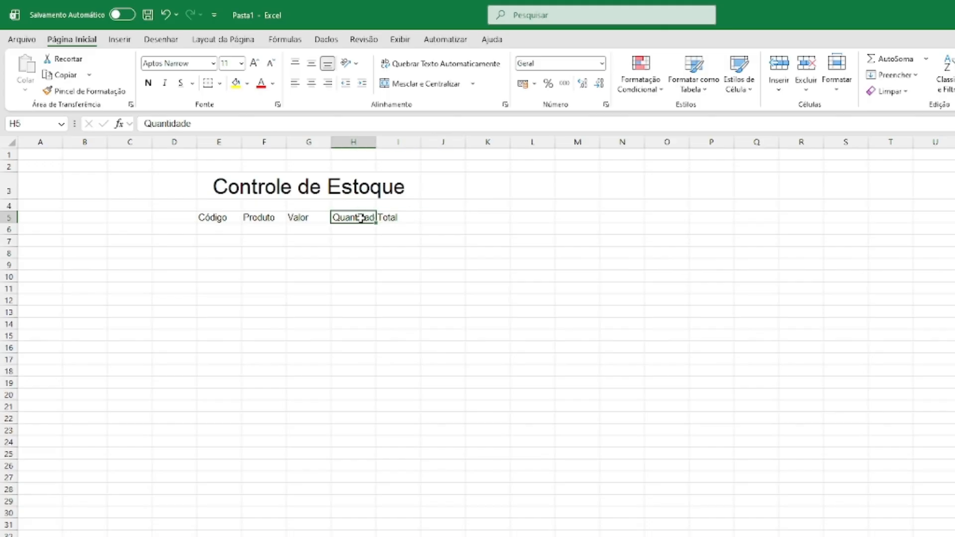
{"action": "left_click", "coordinate": [397, 218]}
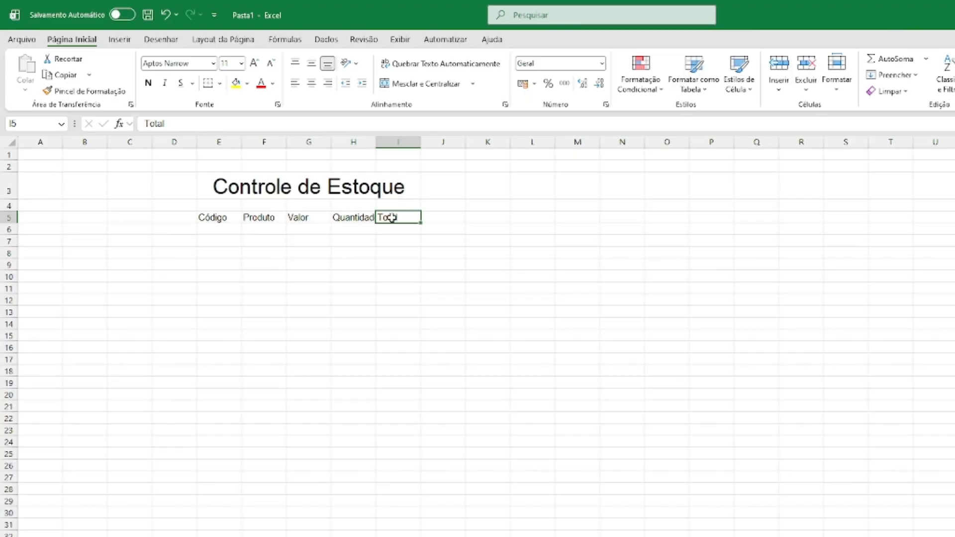
{"action": "double_click", "coordinate": [376, 142]}
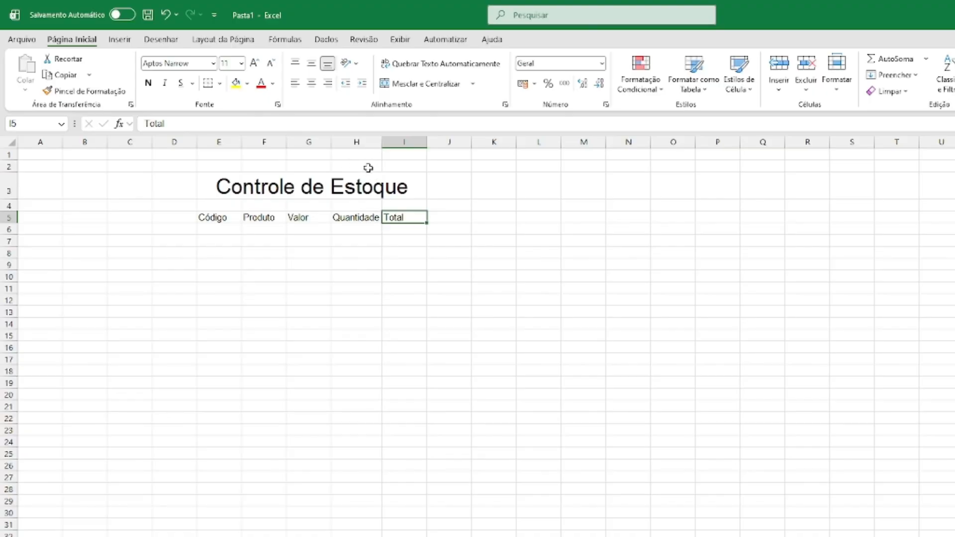
{"action": "left_click_drag", "start_coordinate": [381, 143], "coordinate": [376, 161]}
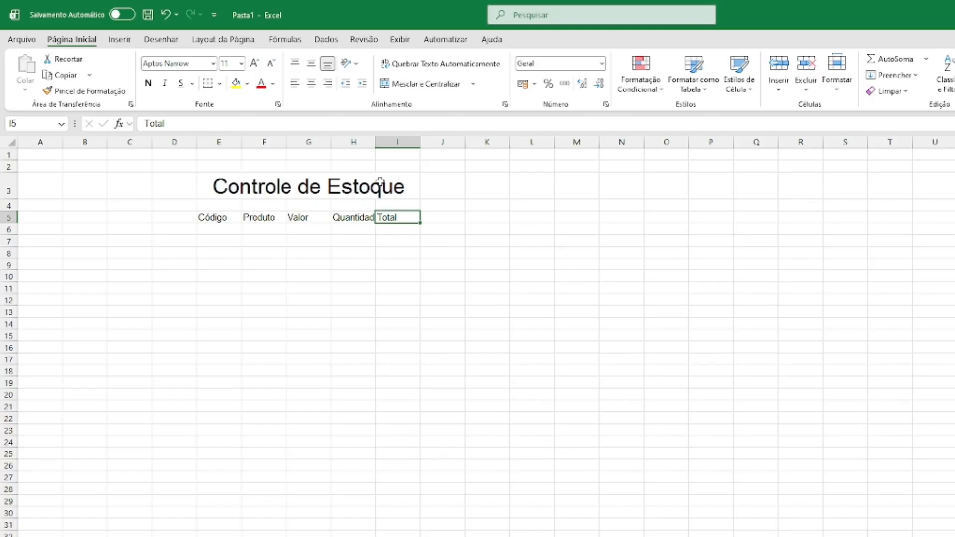
Widen columns E to I together to an equal width of 15,38 (128 pixels).
{"action": "left_click", "coordinate": [230, 143]}
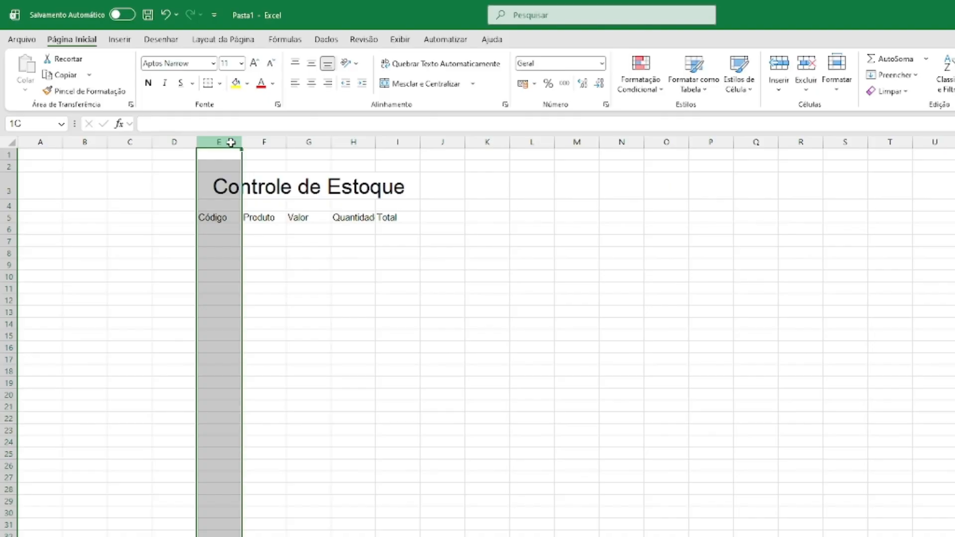
{"action": "left_click_drag", "start_coordinate": [230, 142], "coordinate": [384, 147]}
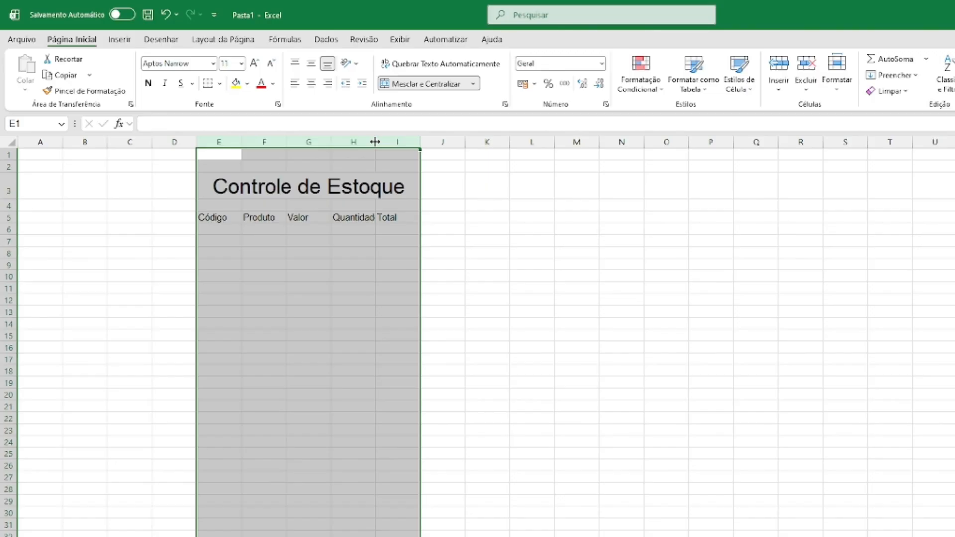
{"action": "left_click_drag", "start_coordinate": [375, 141], "coordinate": [410, 146]}
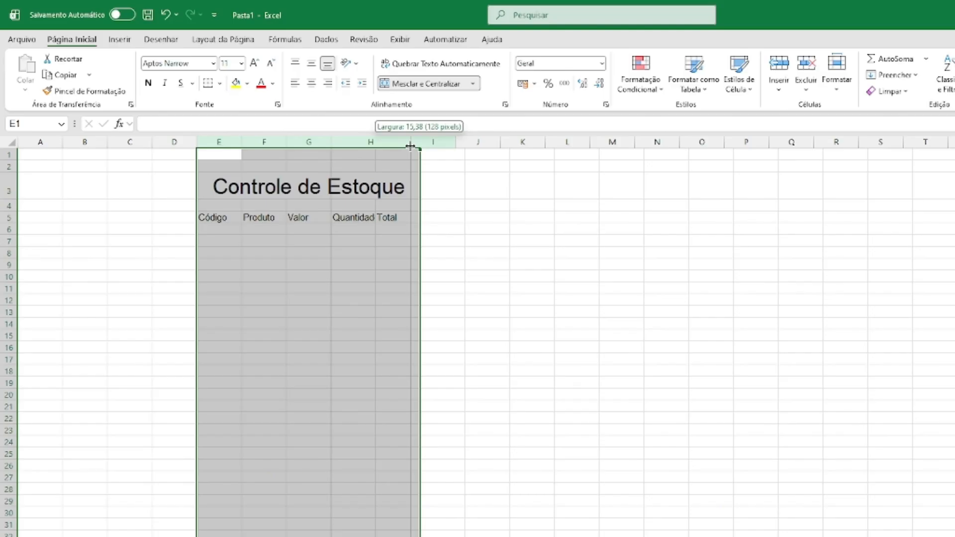
{"action": "left_click_drag", "start_coordinate": [410, 145], "coordinate": [410, 144]}
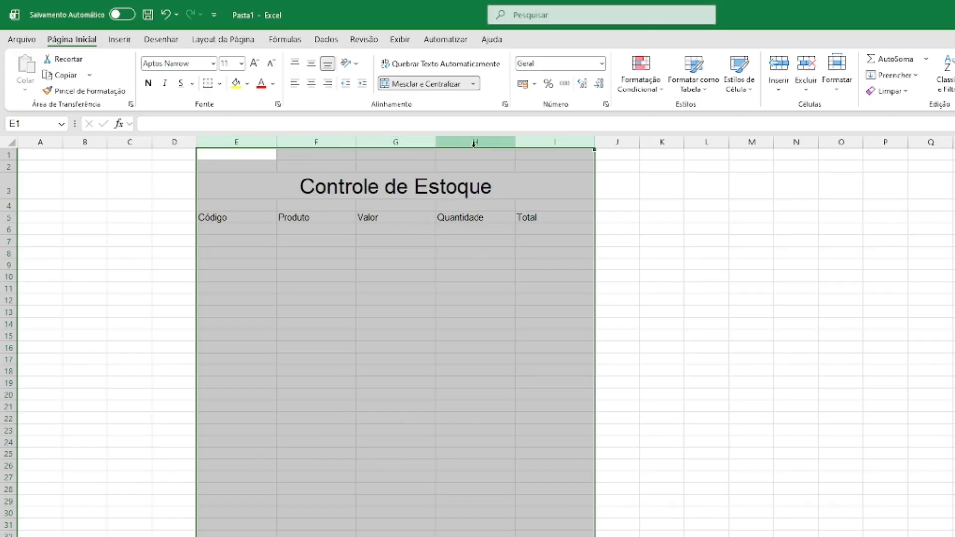
{"action": "left_click", "coordinate": [643, 215]}
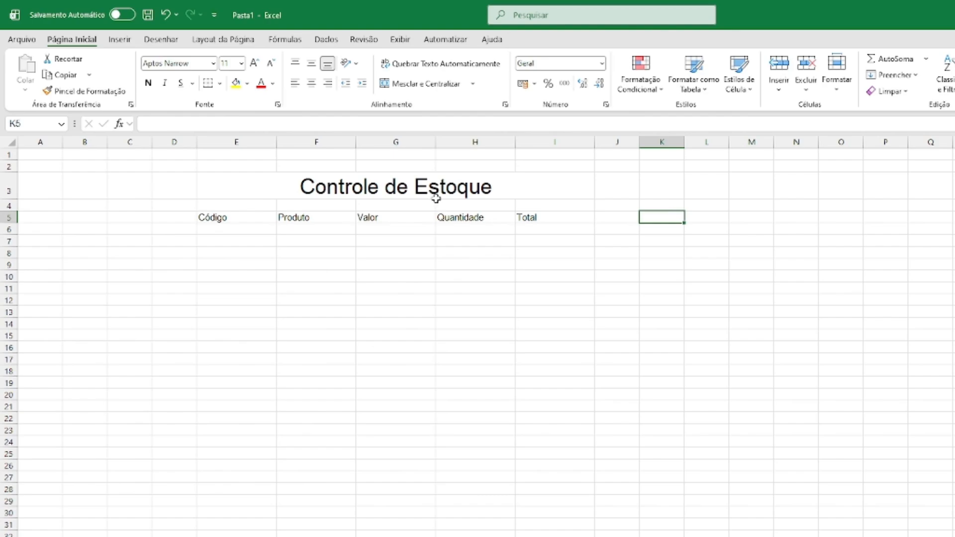
Fill the merged title cell "Controle de Estoque" with the black theme color.
{"action": "left_click", "coordinate": [270, 188]}
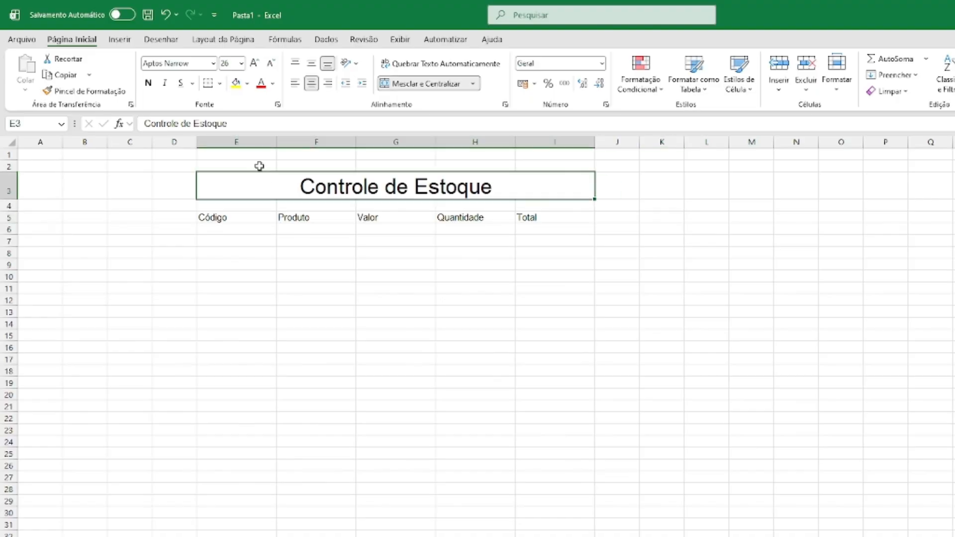
{"action": "left_click", "coordinate": [247, 84]}
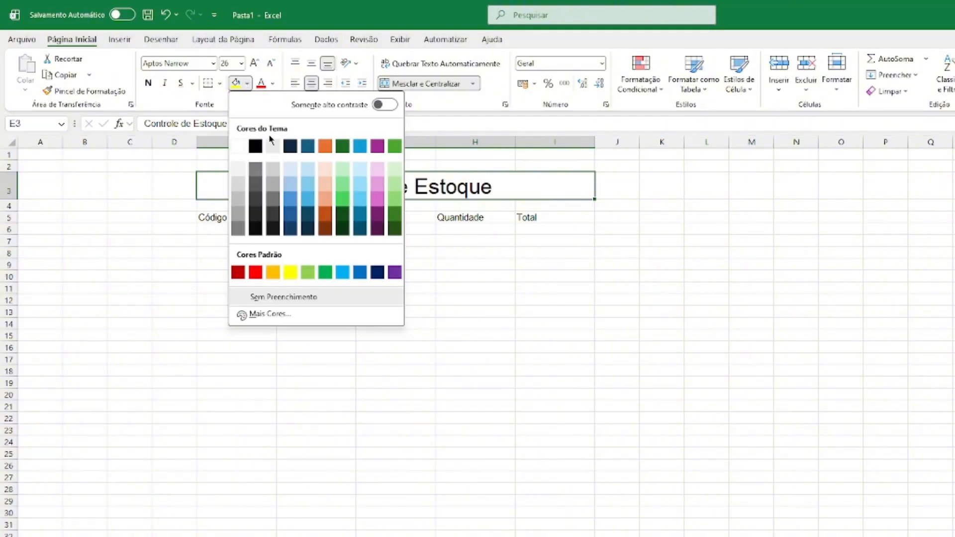
{"action": "left_click", "coordinate": [255, 145]}
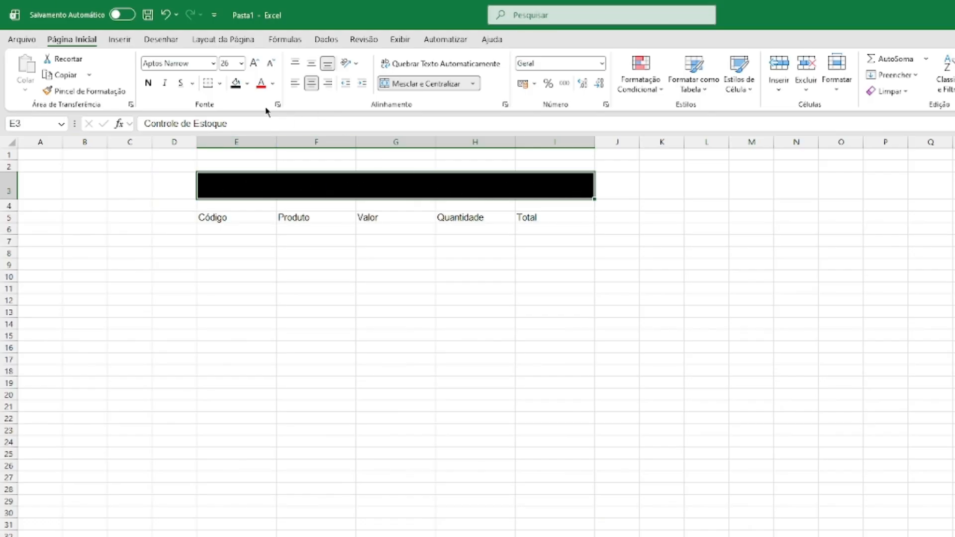
Try a light gray fill and a yellow fill on the merged title cell.
{"action": "left_click", "coordinate": [247, 84]}
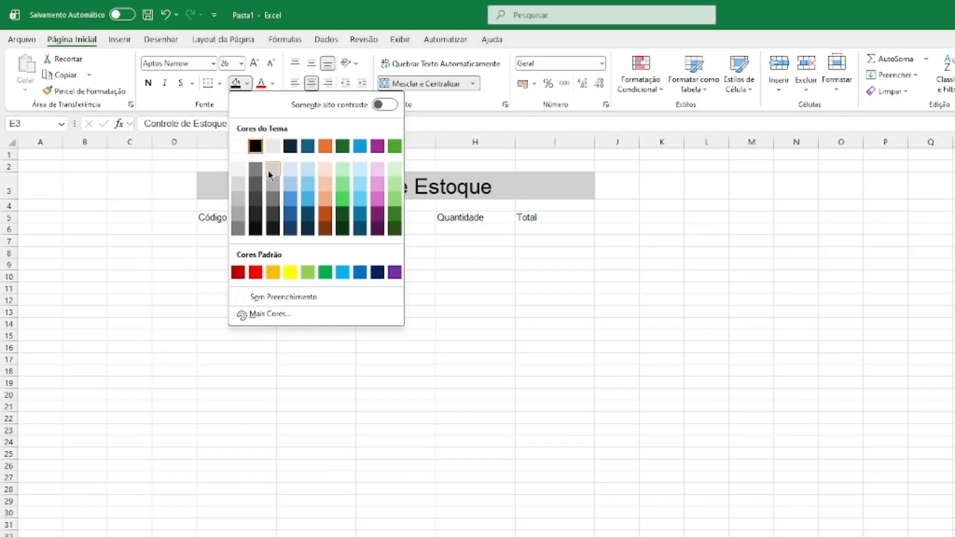
{"action": "left_click", "coordinate": [270, 173]}
{"action": "left_click", "coordinate": [247, 83]}
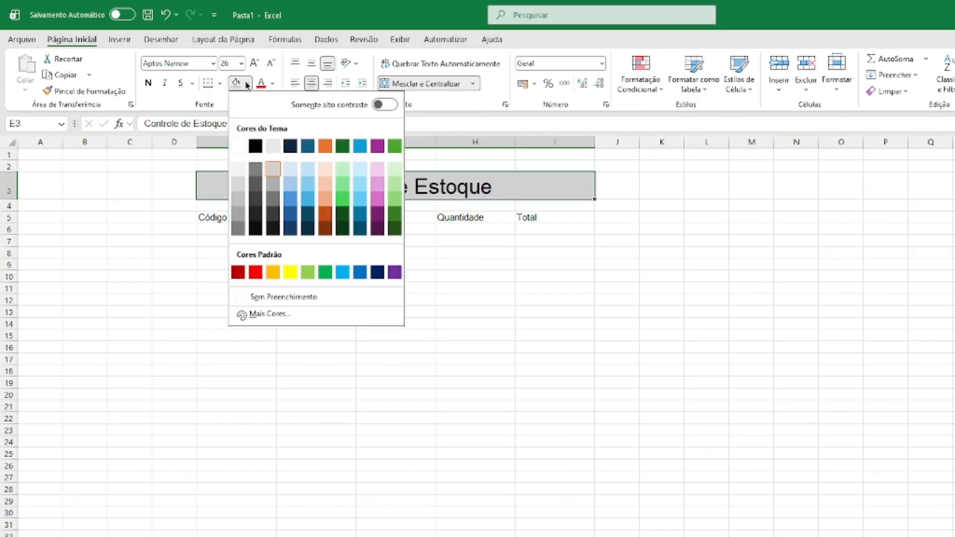
{"action": "left_click", "coordinate": [291, 273]}
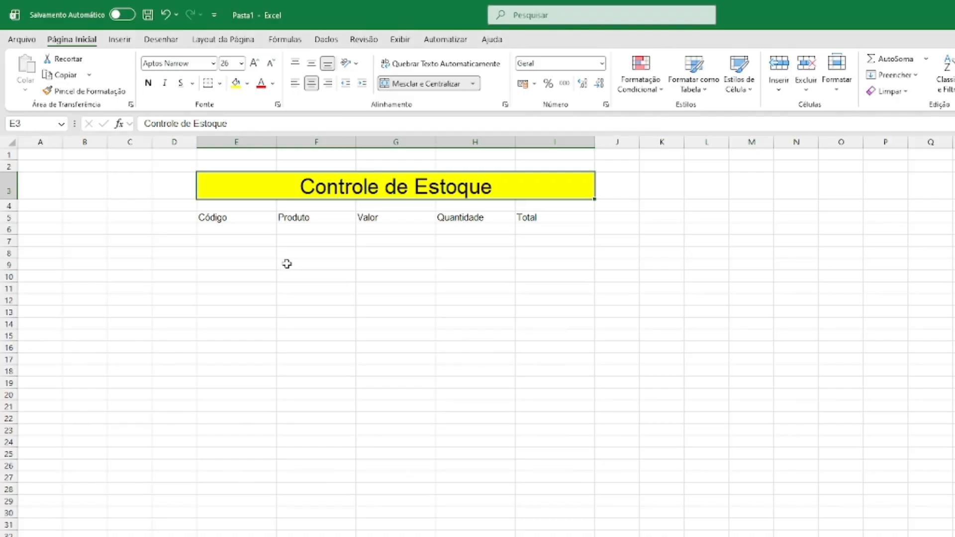
Give the merged title cell a black fill and a white font color.
{"action": "left_click", "coordinate": [247, 84]}
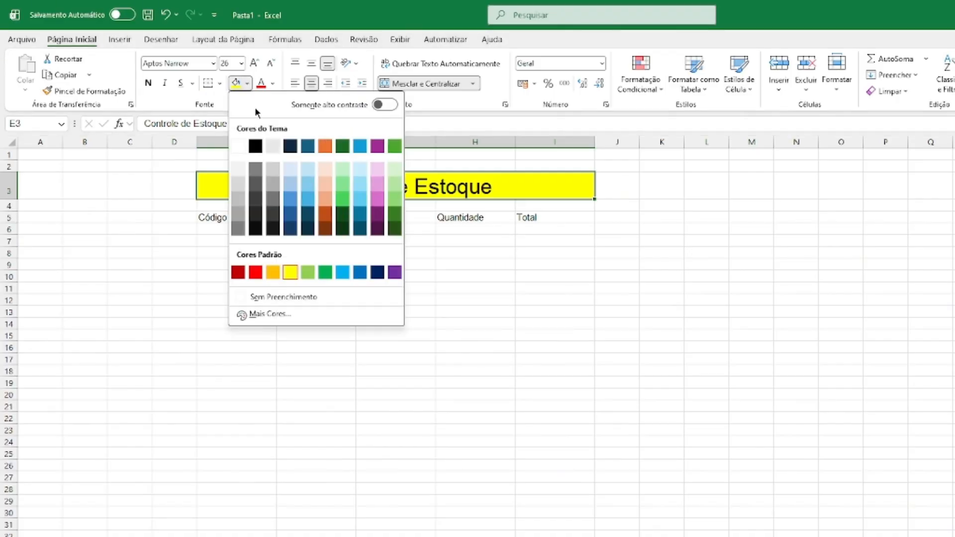
{"action": "left_click", "coordinate": [254, 146]}
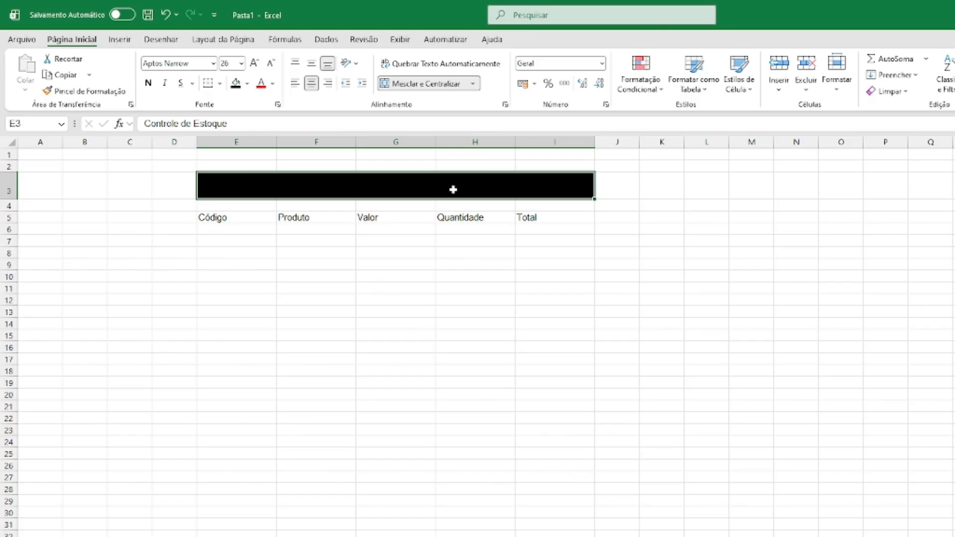
{"action": "left_click", "coordinate": [274, 86]}
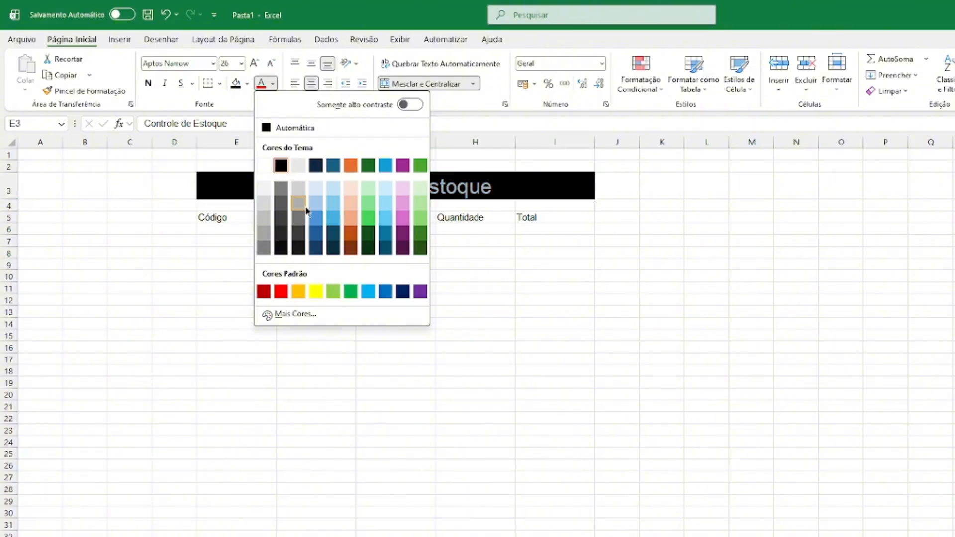
{"action": "left_click", "coordinate": [263, 165]}
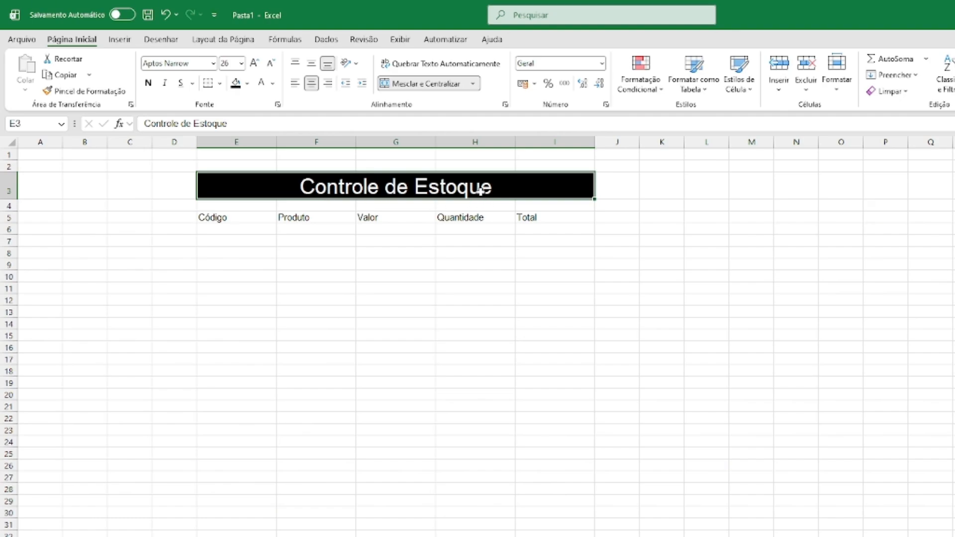
Apply the black fill and white font color to the Código header in cell E5.
{"action": "left_click", "coordinate": [250, 218]}
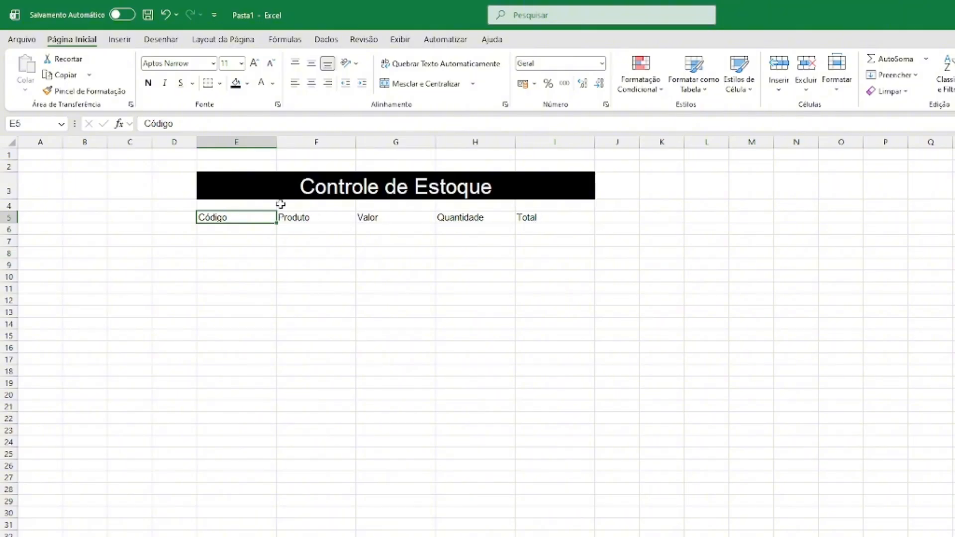
{"action": "left_click", "coordinate": [235, 83]}
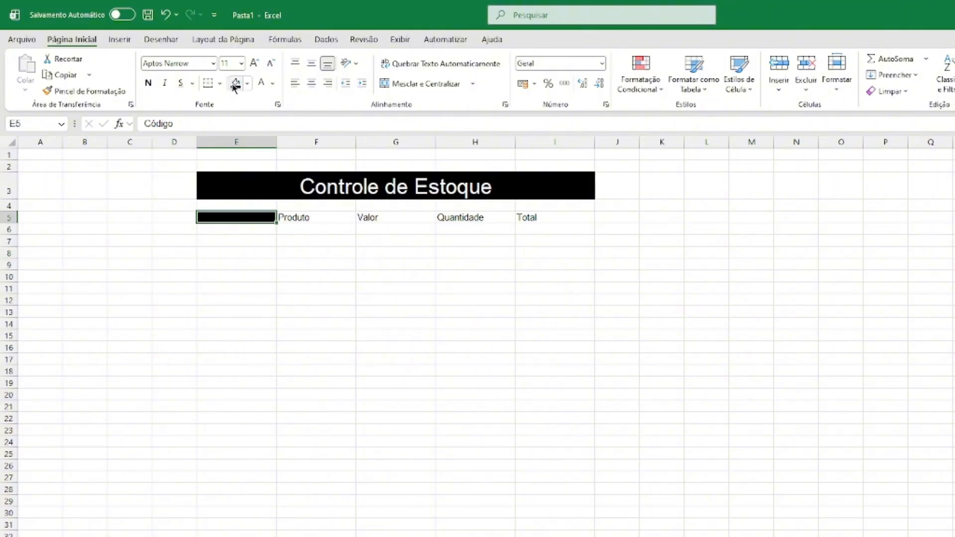
{"action": "left_click", "coordinate": [263, 87]}
Apply the black fill and white font color to the remaining headers, Produto through Total, in cells F5 to I5.
{"action": "left_click", "coordinate": [301, 218]}
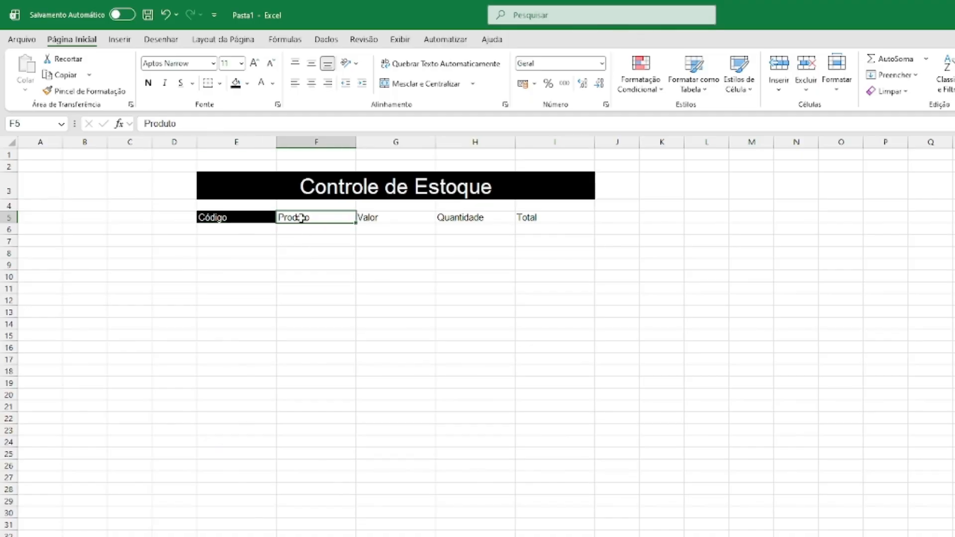
{"action": "left_click_drag", "start_coordinate": [341, 224], "coordinate": [541, 225]}
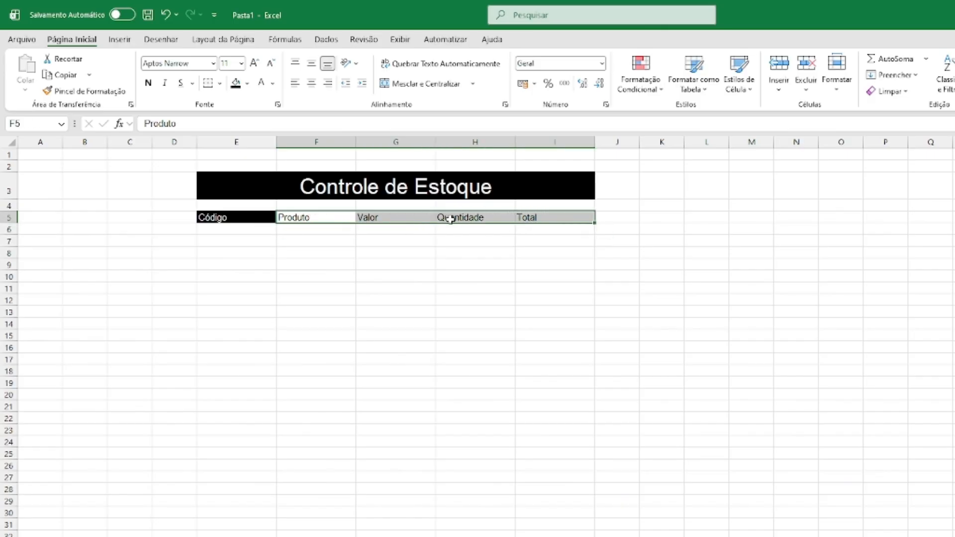
{"action": "left_click", "coordinate": [235, 83]}
{"action": "left_click", "coordinate": [260, 83]}
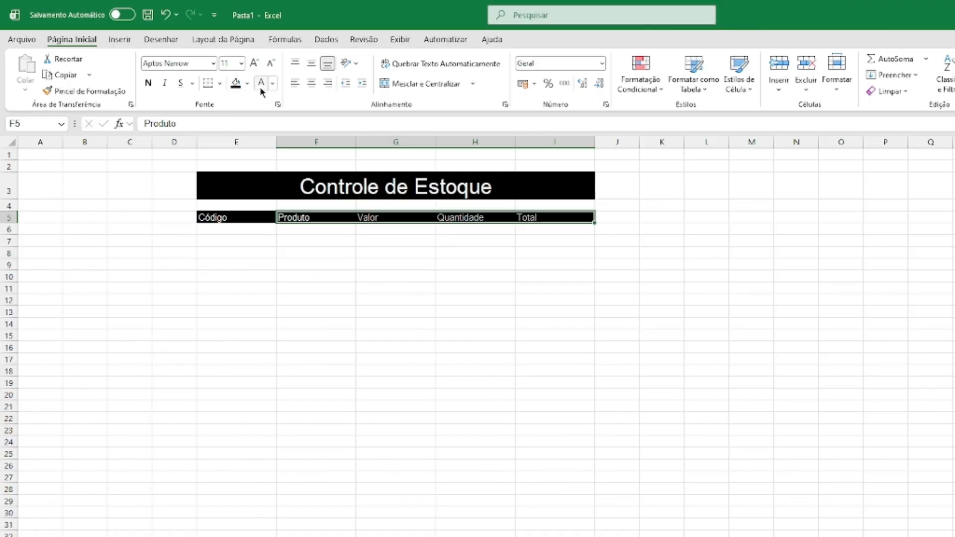
{"action": "left_click", "coordinate": [379, 337]}
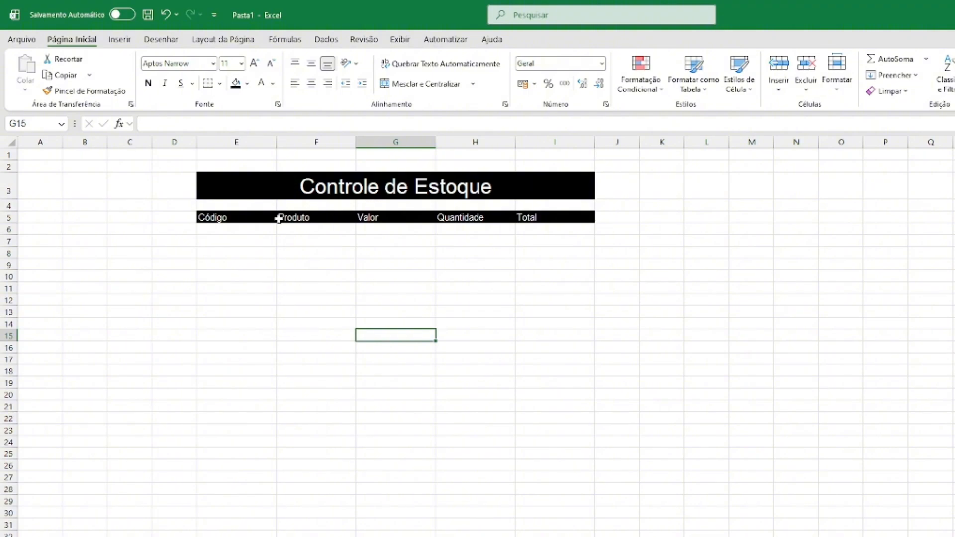
Make the column headers in E5:I5 bold and set their font size to 16.
{"action": "left_click_drag", "start_coordinate": [267, 220], "coordinate": [519, 217]}
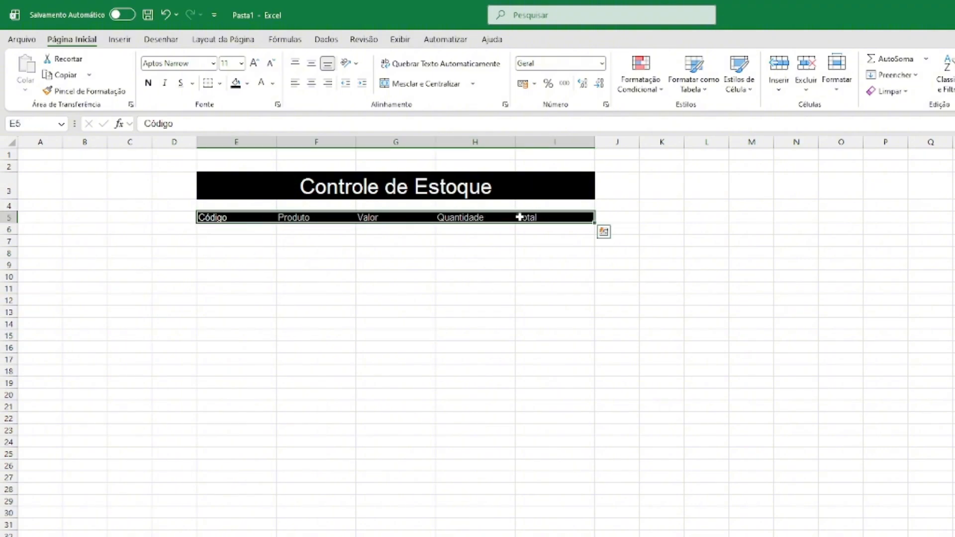
{"action": "left_click", "coordinate": [148, 84]}
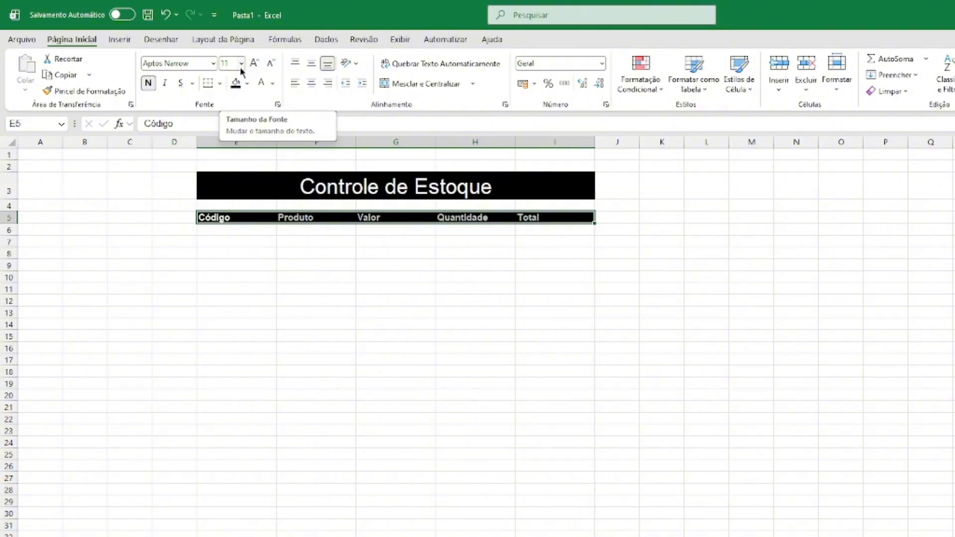
{"action": "left_click", "coordinate": [242, 63]}
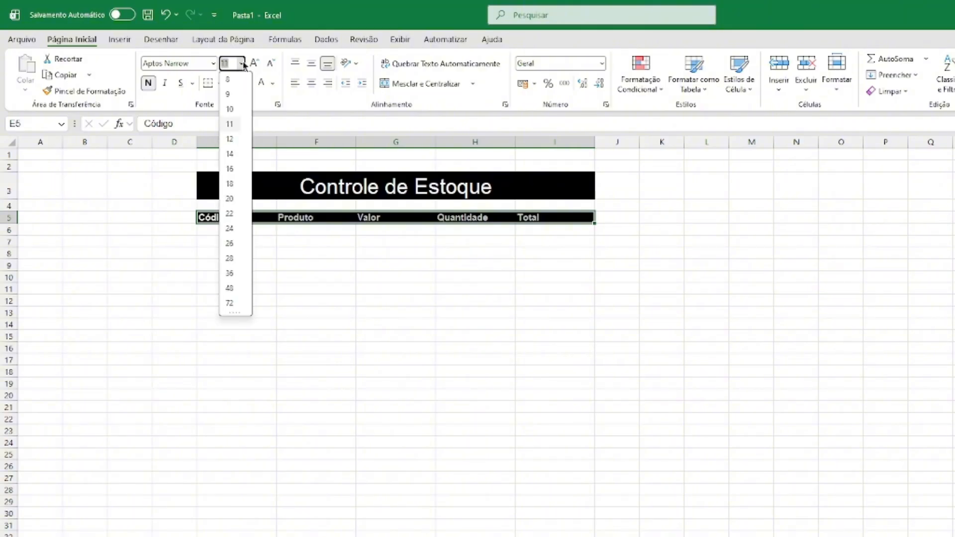
{"action": "left_click", "coordinate": [230, 169]}
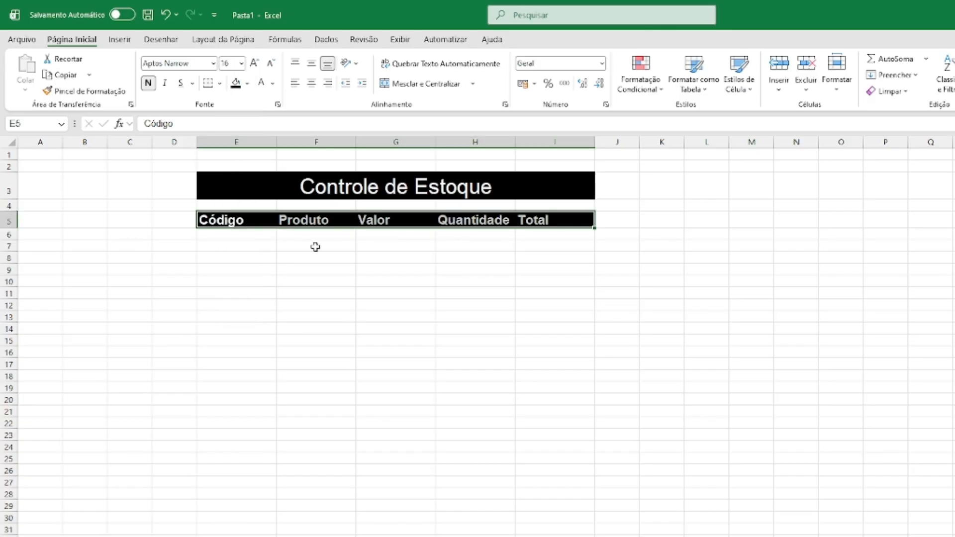
{"action": "left_click", "coordinate": [314, 246]}
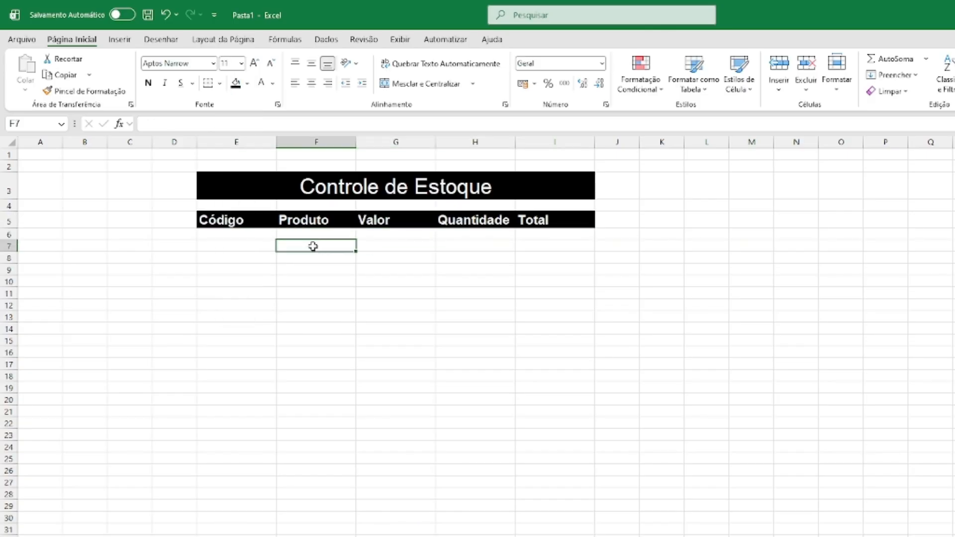
Make the merged title "Controle de Estoque" bold.
{"action": "left_click", "coordinate": [381, 189]}
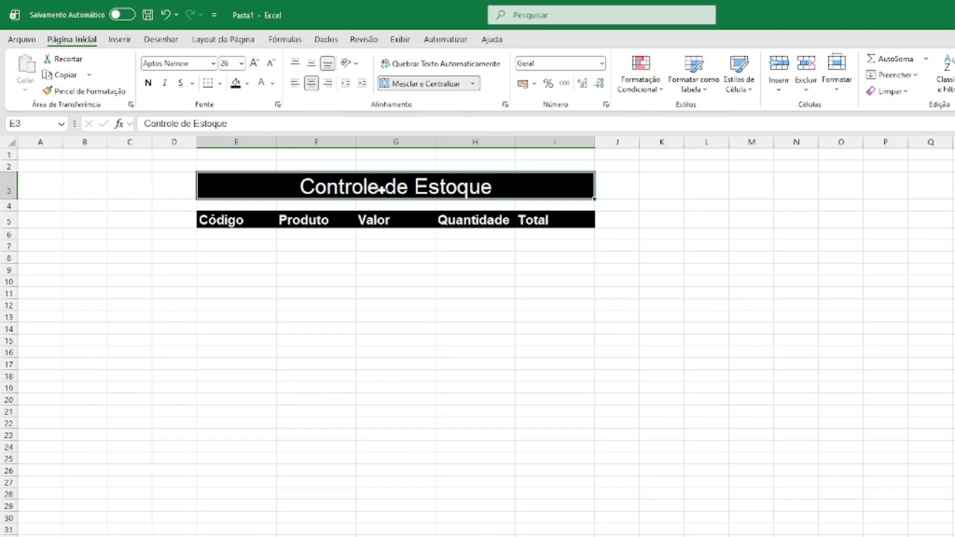
{"action": "left_click", "coordinate": [149, 83]}
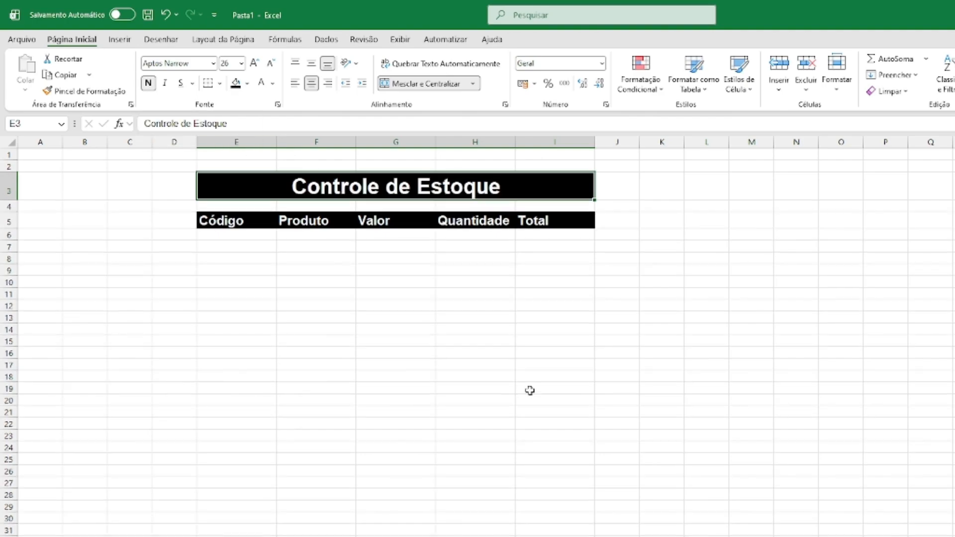
{"action": "left_click", "coordinate": [528, 389]}
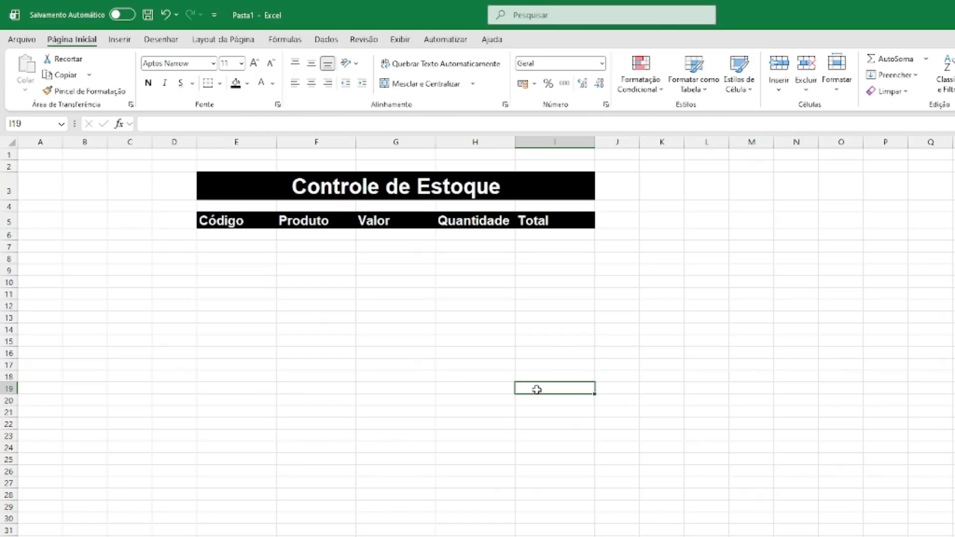
Enter the codes 1 to 5 under the Código header, in cells E6 to E10.
{"action": "left_click", "coordinate": [258, 237]}
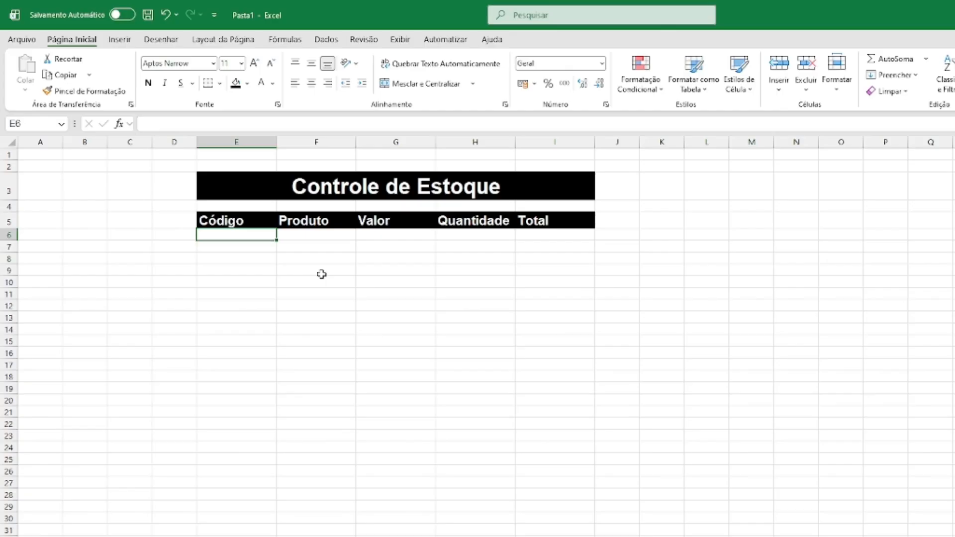
{"action": "type", "text": "1"}
{"action": "key", "text": "Return"}
{"action": "type", "text": "2"}
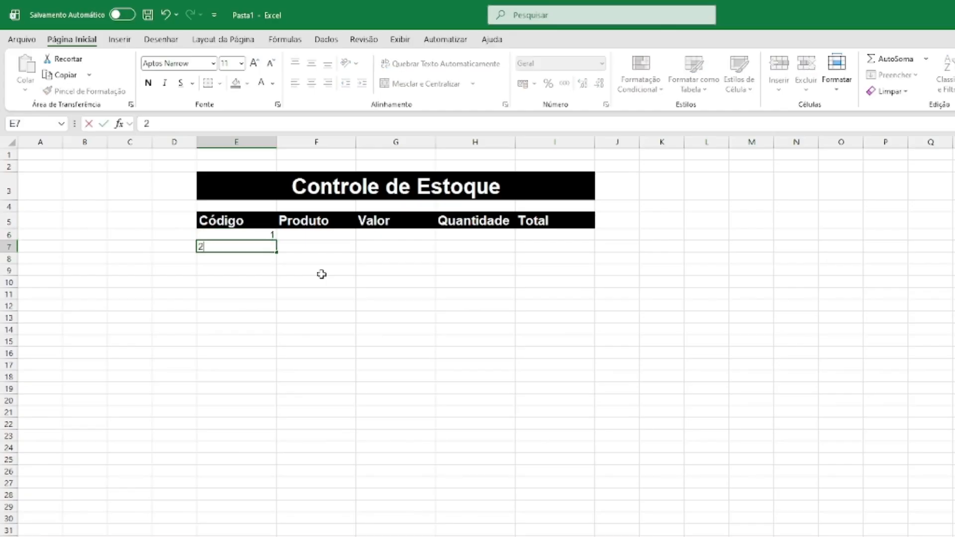
{"action": "key", "text": "Return"}
{"action": "type", "text": "3"}
{"action": "key", "text": "Return"}
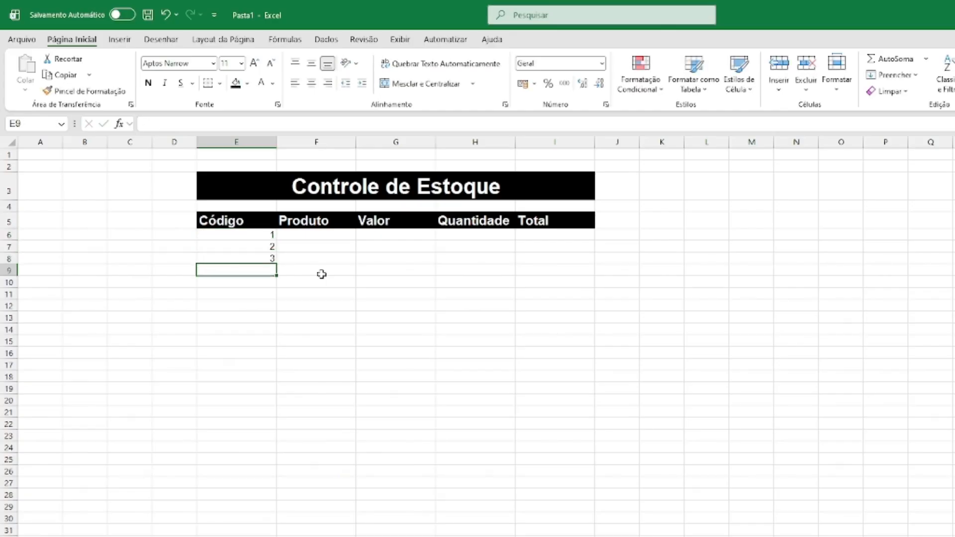
{"action": "type", "text": "4"}
{"action": "key", "text": "Return"}
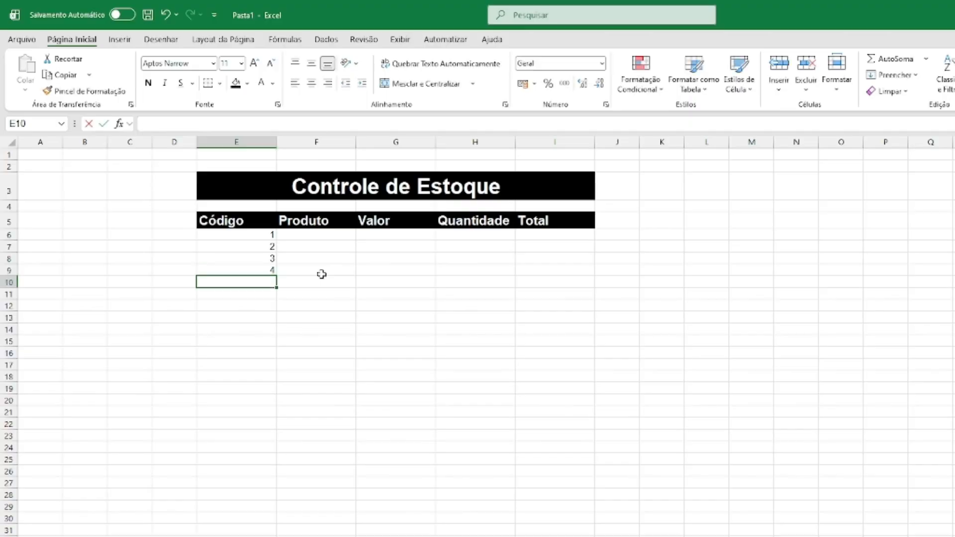
{"action": "type", "text": "5"}
{"action": "key", "text": "Return"}
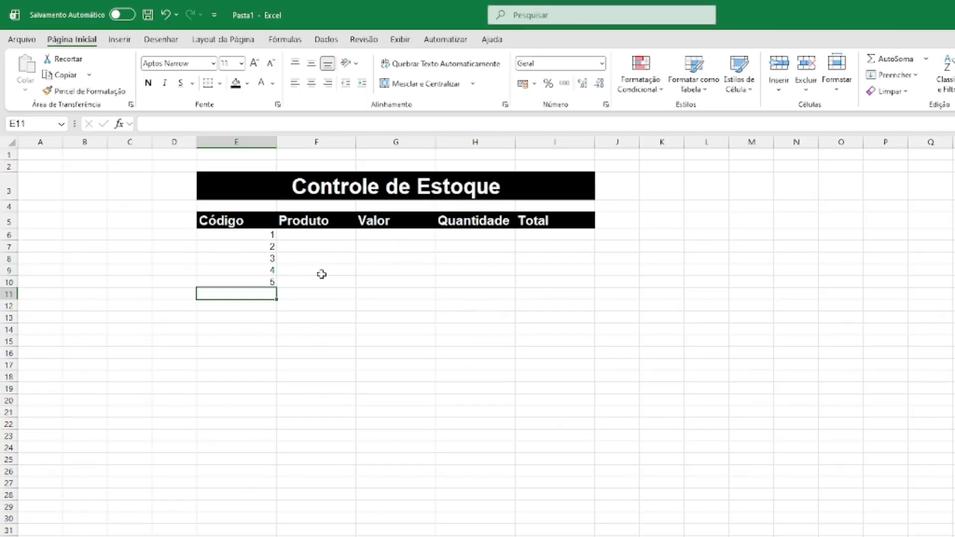
Enter the products Calça, Saia transpassada and Short under the Produto header, in cells F6 to F8.
{"action": "left_click", "coordinate": [338, 232]}
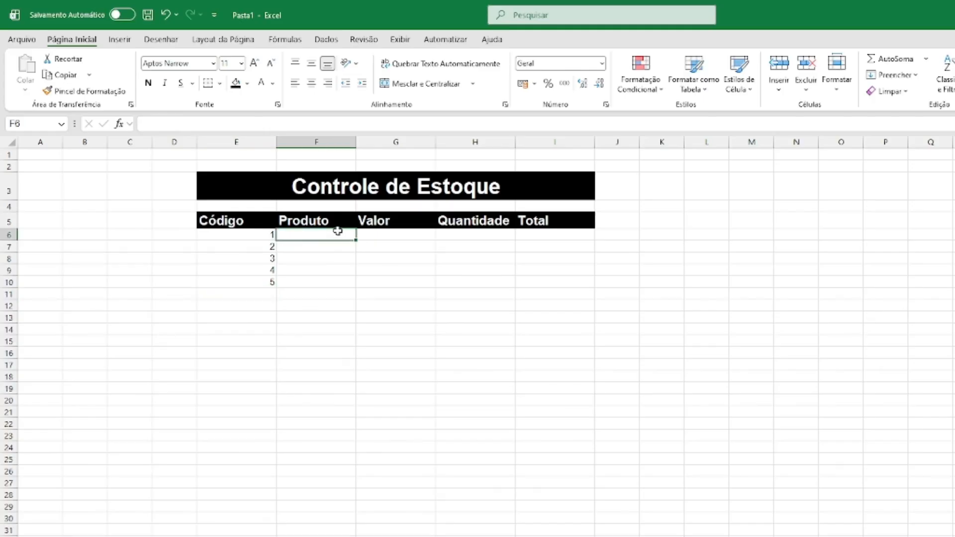
{"action": "type", "text": "Calça"}
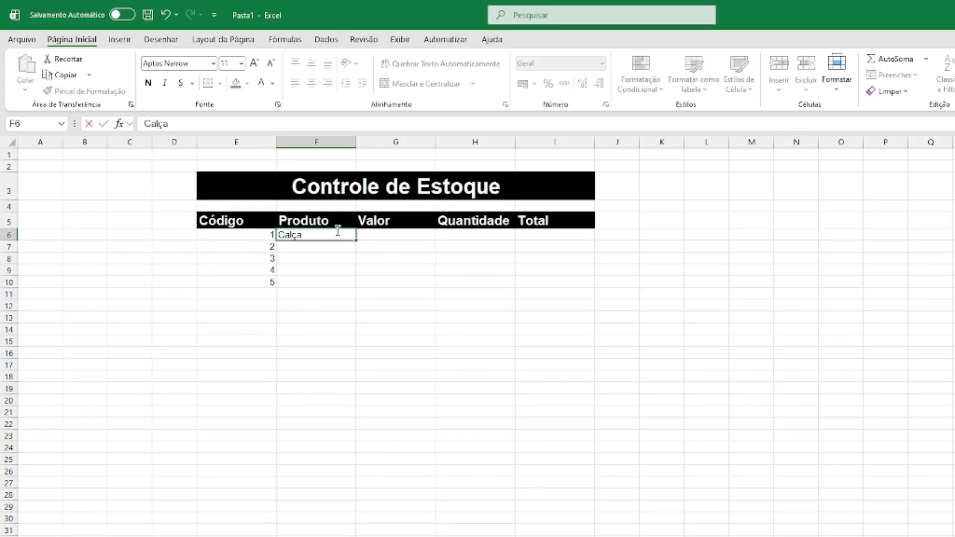
{"action": "key", "text": "Return"}
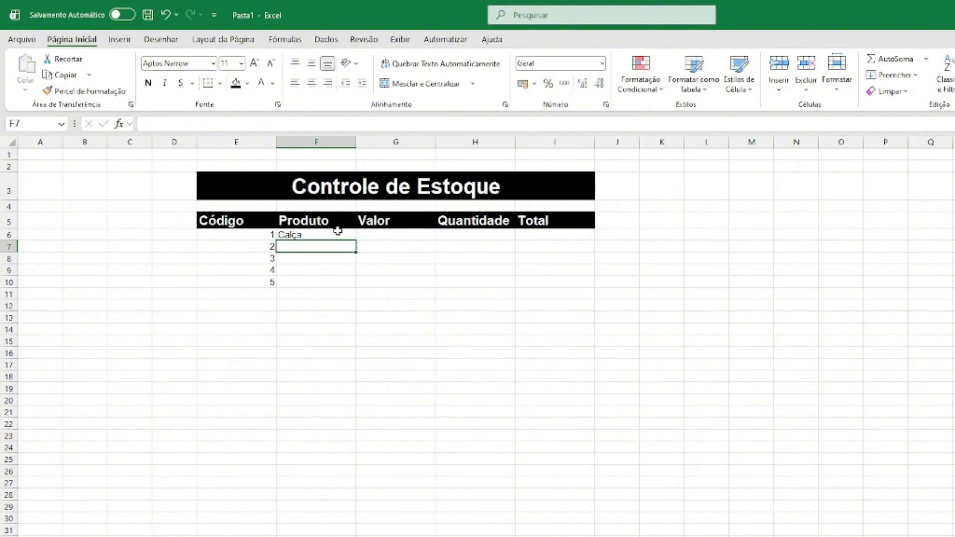
{"action": "type", "text": "Saia"}
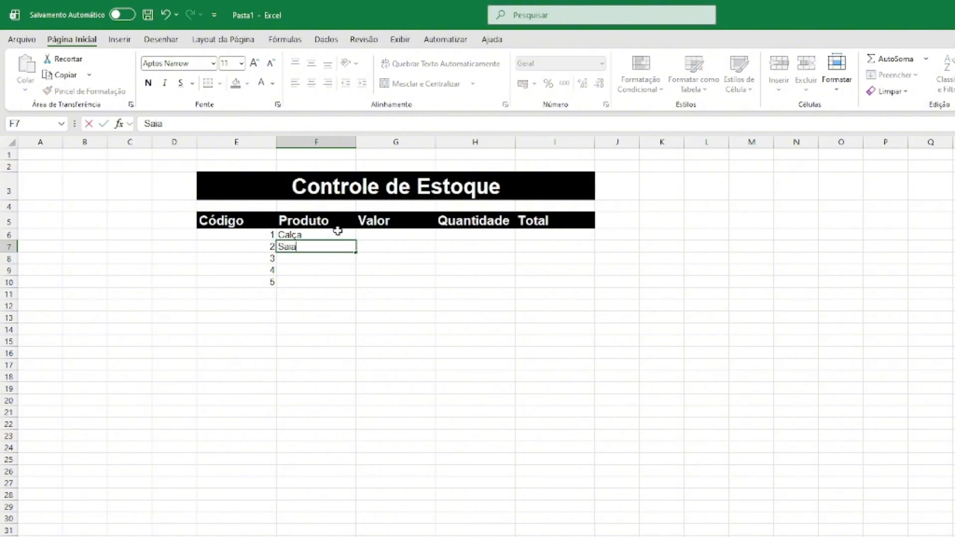
{"action": "type", "text": " transpassa"}
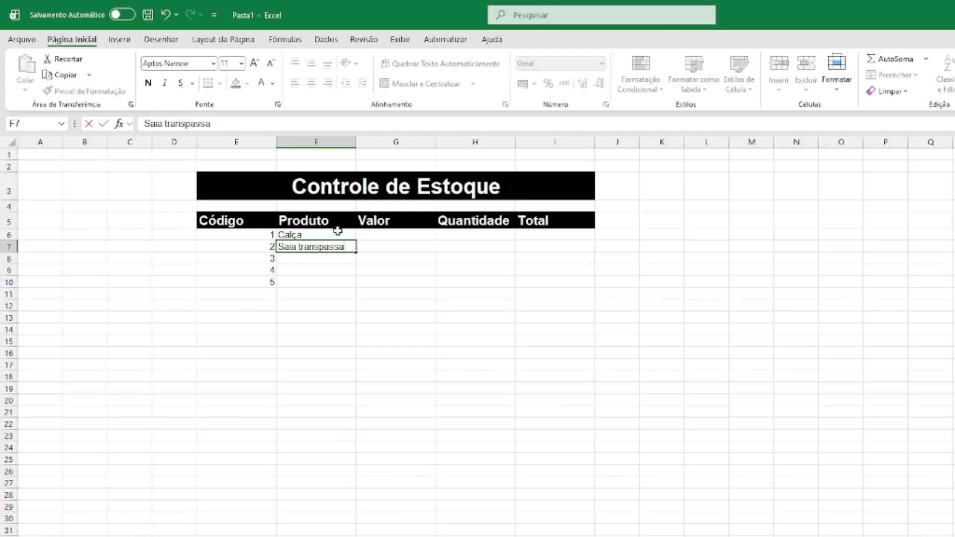
{"action": "type", "text": "da"}
{"action": "key", "text": "Return"}
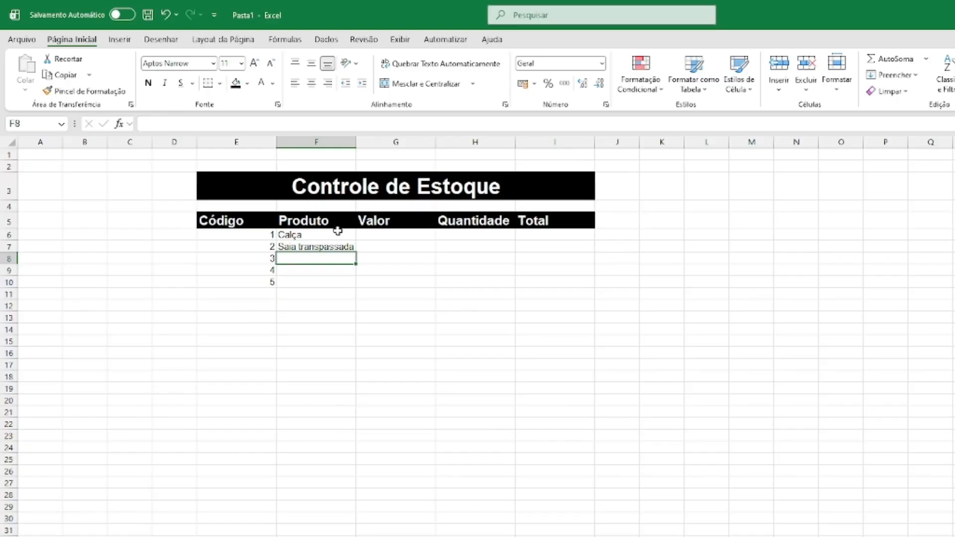
{"action": "type", "text": "Short"}
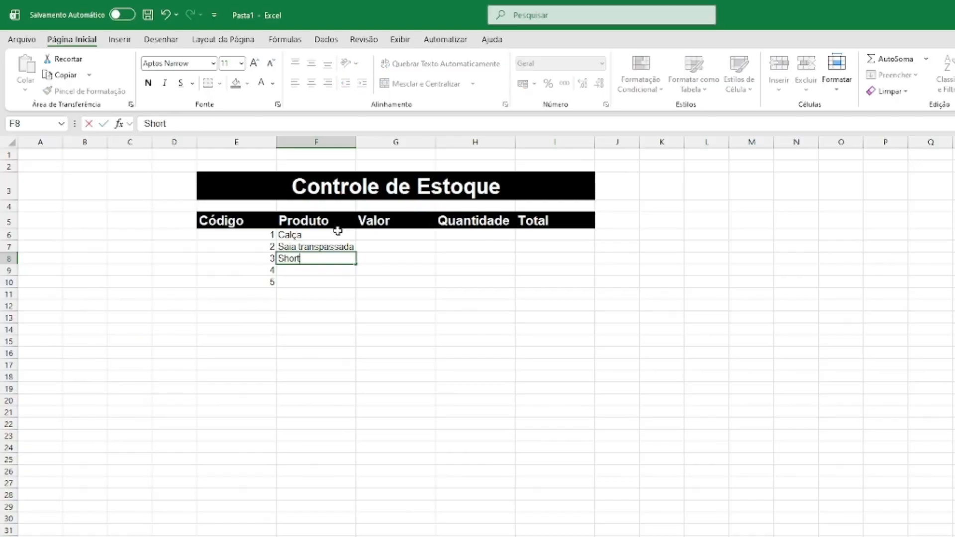
{"action": "key", "text": "Return"}
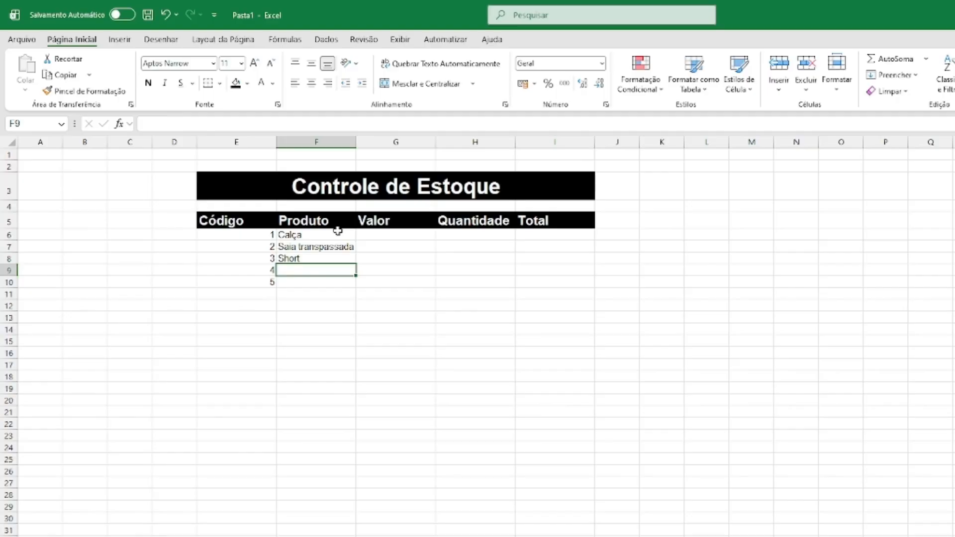
Add the products Mini saia and Bermuda in cells F9 and F10 of the Produto column.
{"action": "type", "text": "Mini"}
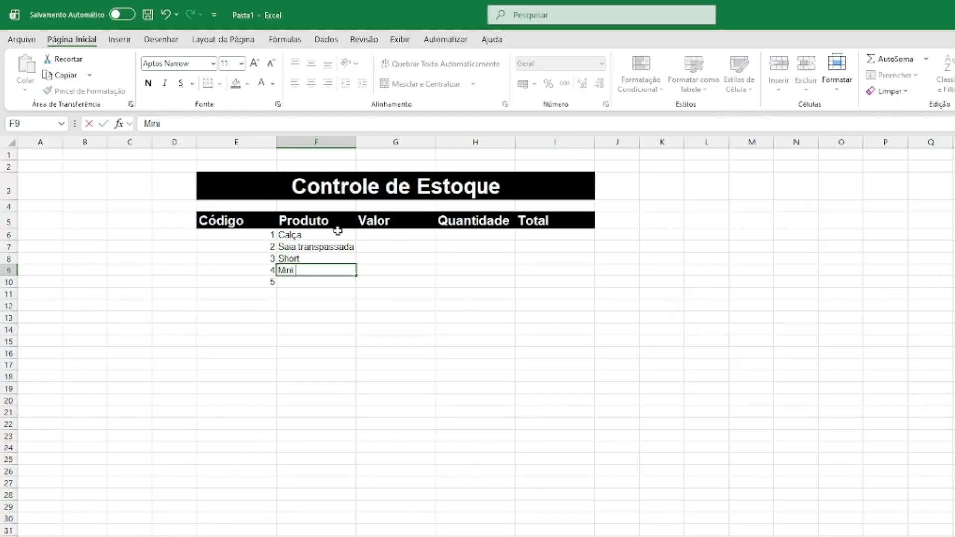
{"action": "type", "text": " sais"}
{"action": "key", "text": "BackSpace"}
{"action": "type", "text": "a"}
{"action": "key", "text": "Return"}
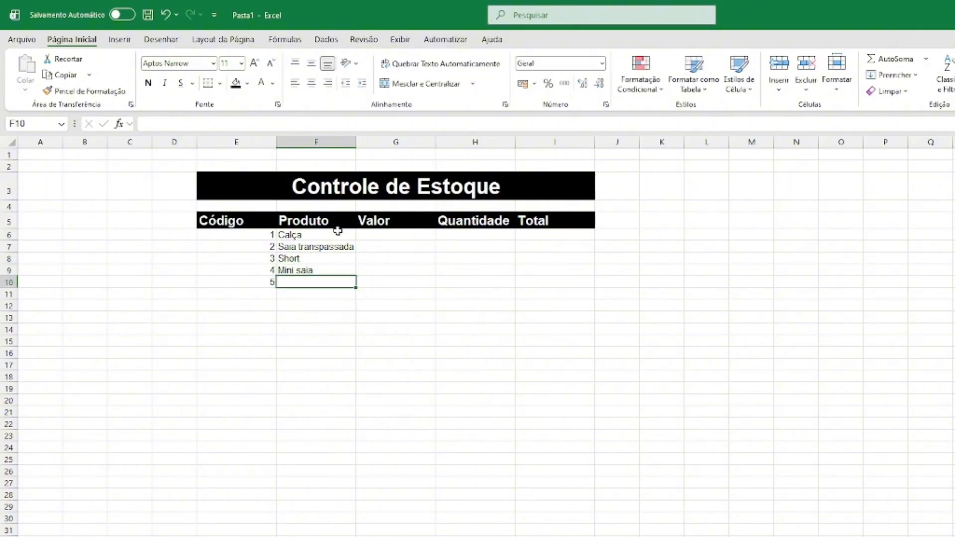
{"action": "type", "text": "Bermuda"}
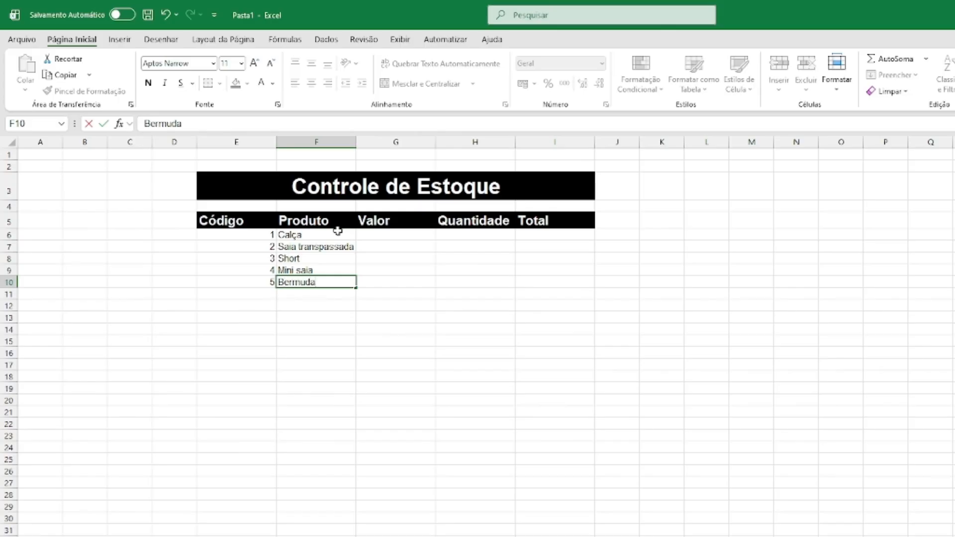
{"action": "key", "text": "Return"}
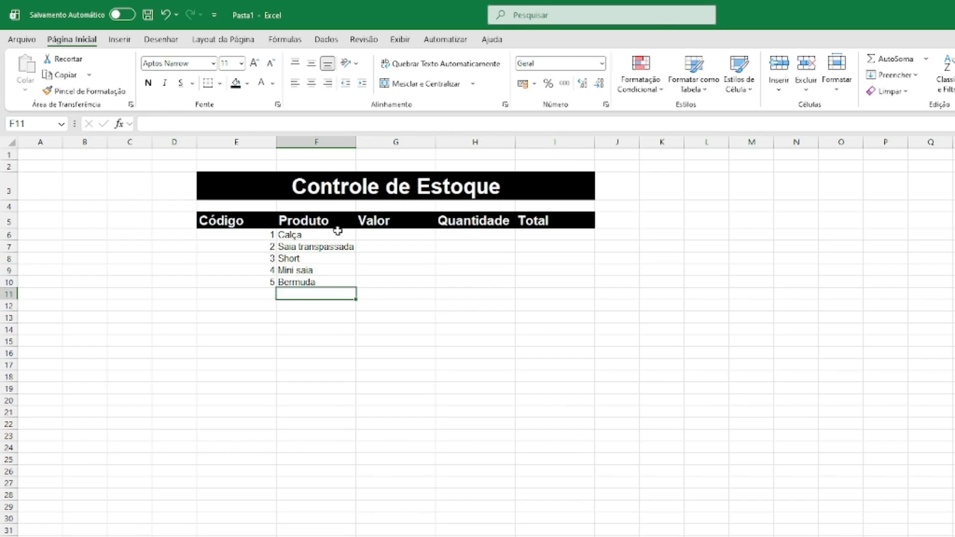
{"action": "left_click", "coordinate": [408, 234]}
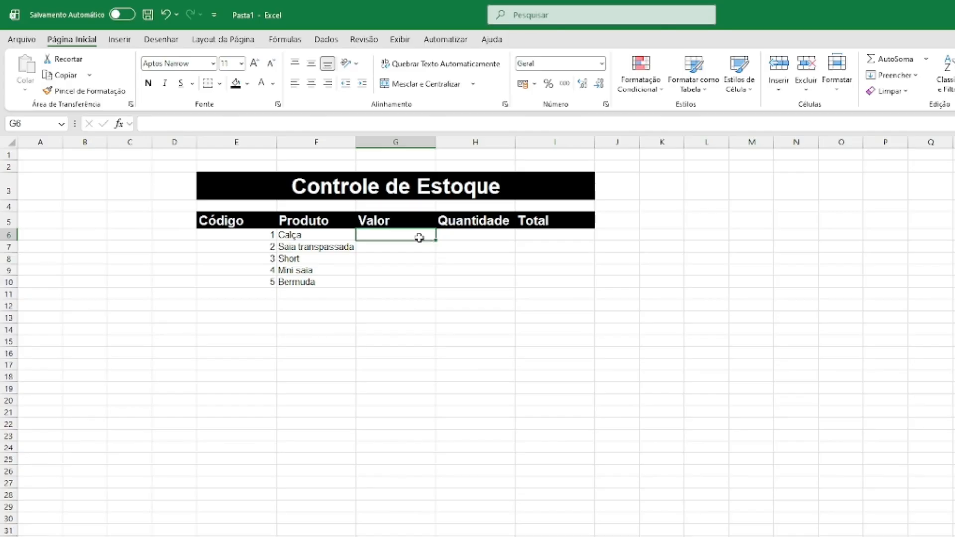
{"action": "key", "text": "Down"}
{"action": "key", "text": "Down"}
{"action": "key", "text": "Down"}
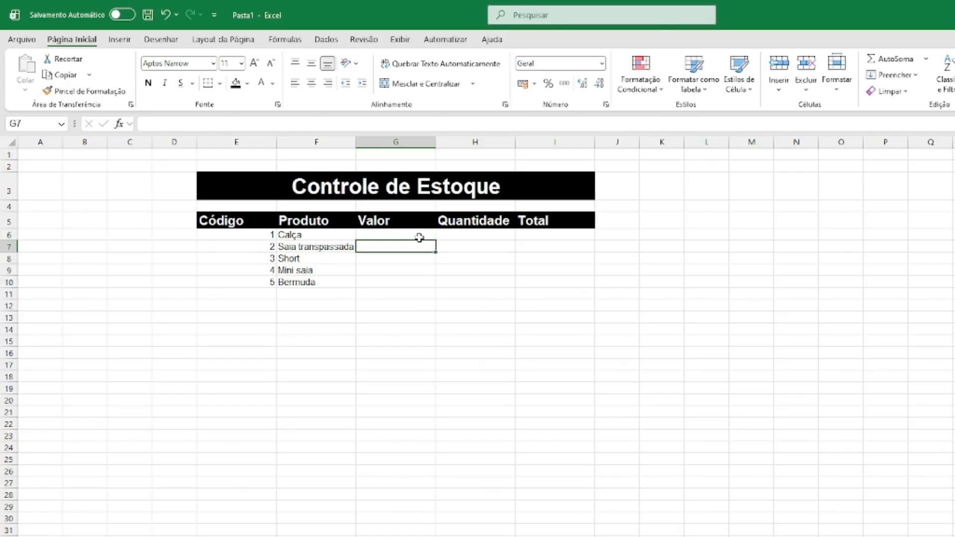
{"action": "key", "text": "Down"}
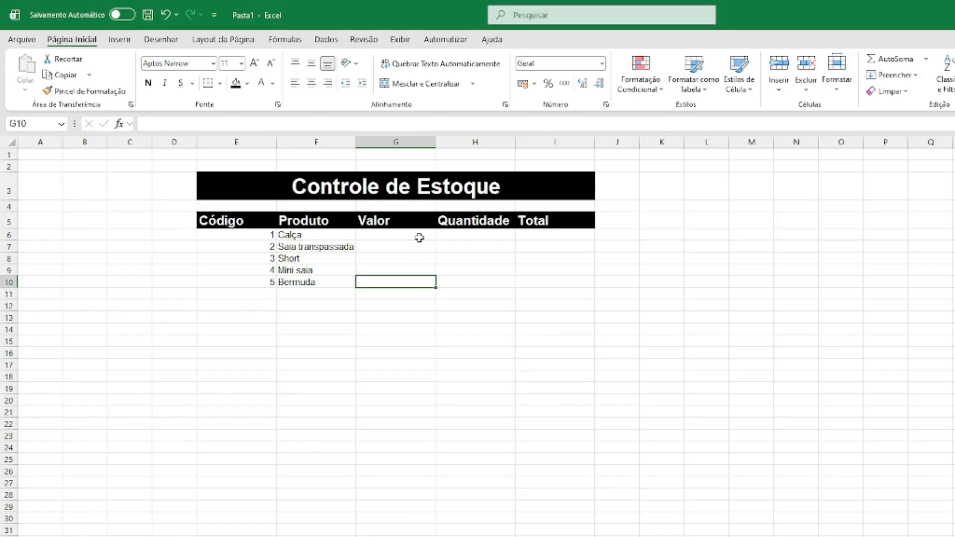
{"action": "key", "text": "Right"}
{"action": "key", "text": "Right"}
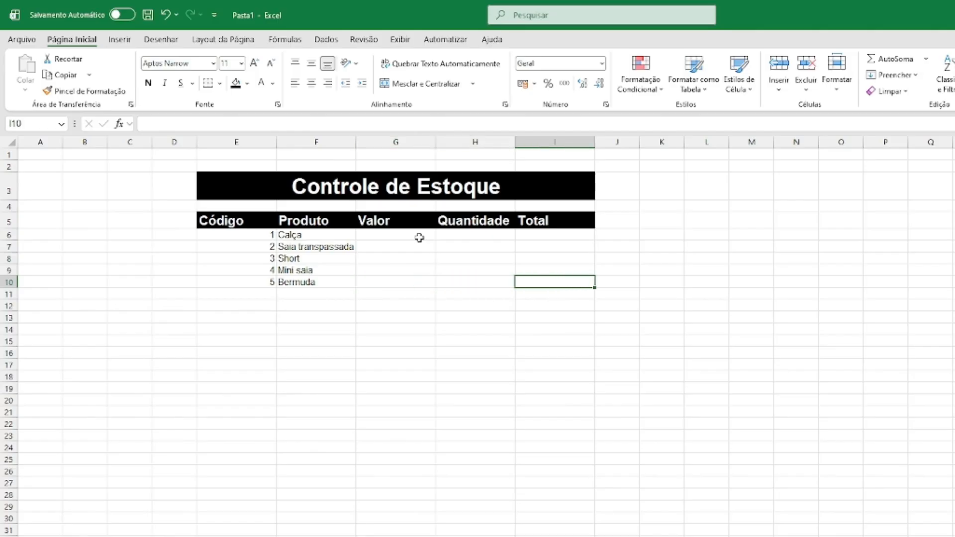
{"action": "key", "text": "Right"}
{"action": "key", "text": "Right"}
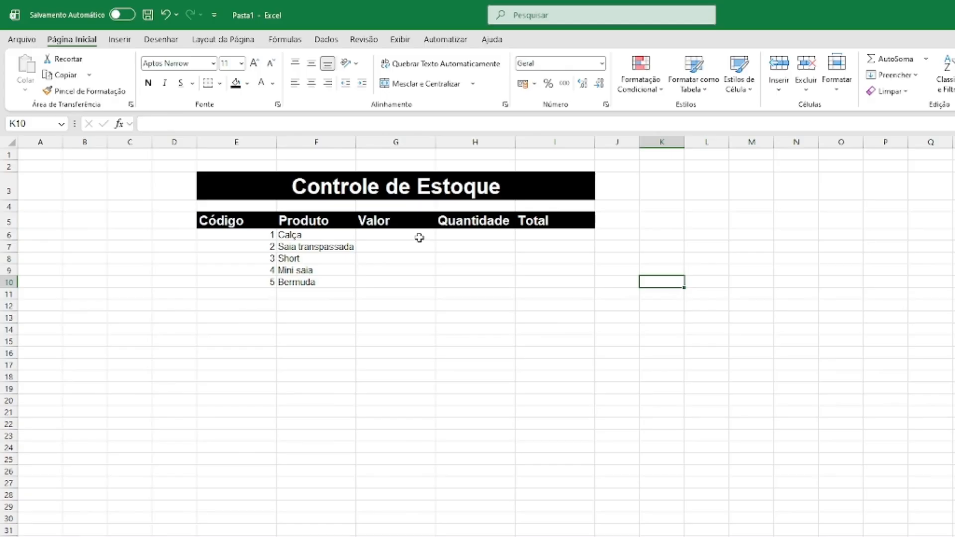
Enter the values 95,00 and 110 under the Valor header, in cells G6 and G7.
{"action": "left_click", "coordinate": [420, 238]}
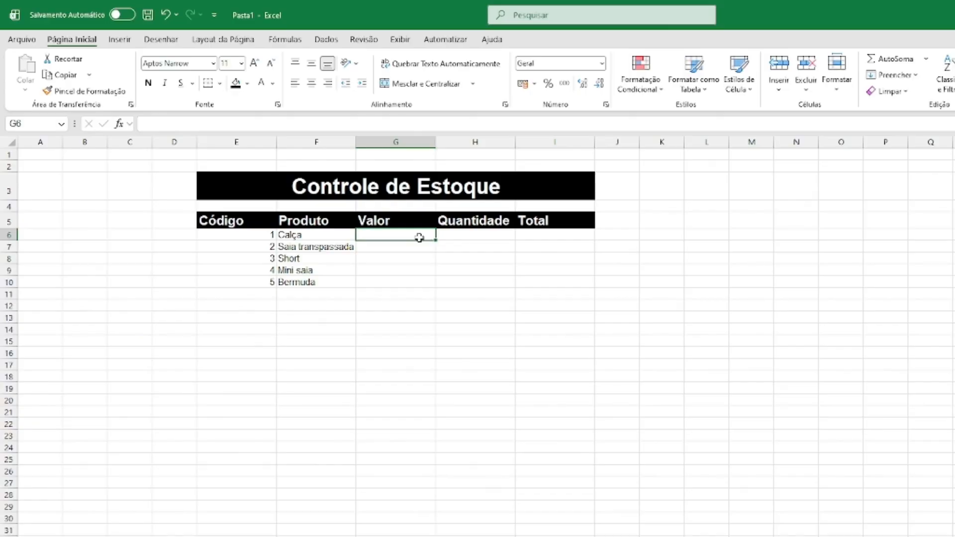
{"action": "type", "text": "95"}
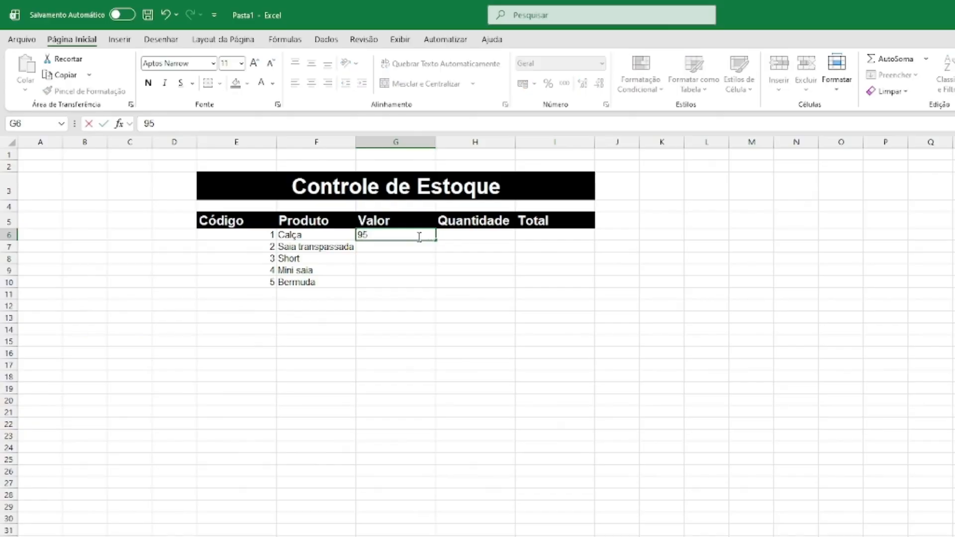
{"action": "type", "text": ",00"}
{"action": "key", "text": "Return"}
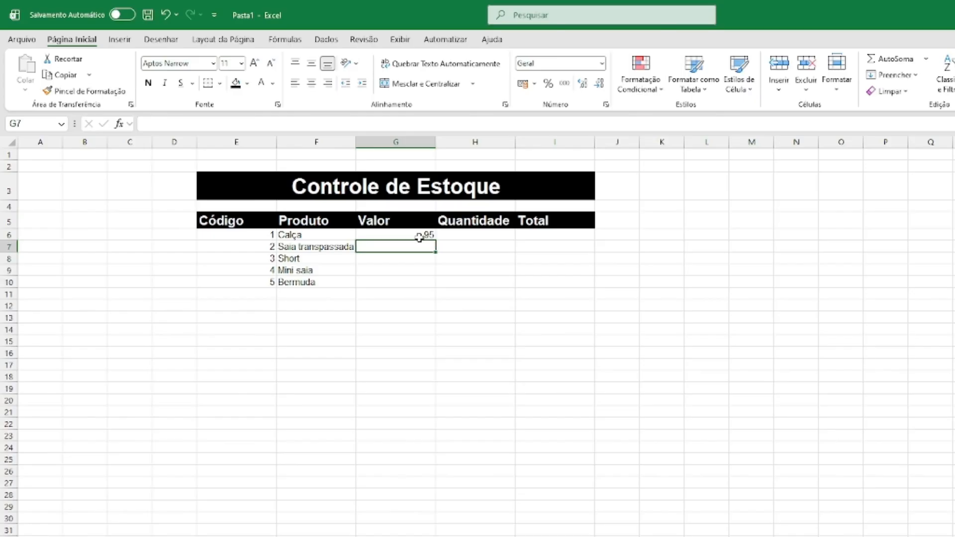
{"action": "type", "text": "110"}
{"action": "key", "text": "Return"}
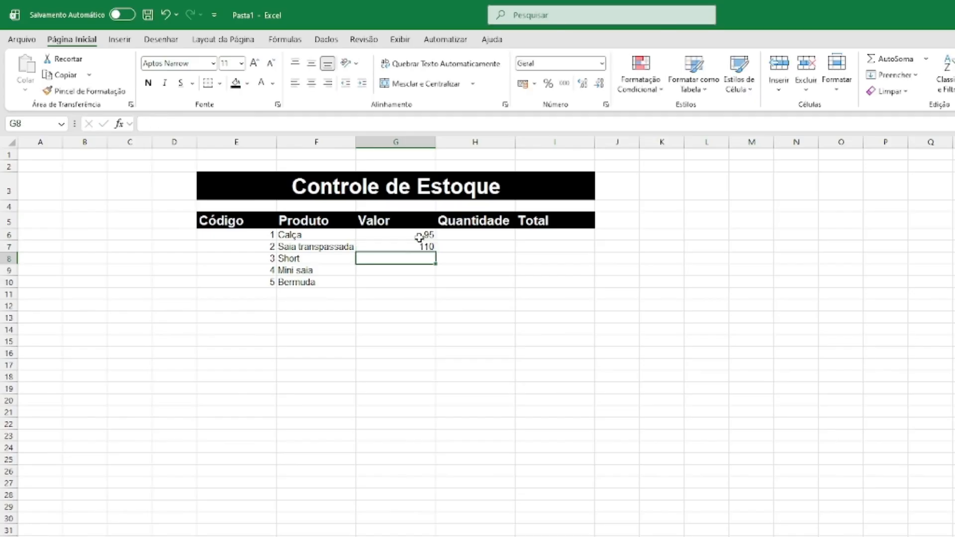
Enter 45,8 as the Valor of the Short product, in cell G8.
{"action": "type", "text": "445"}
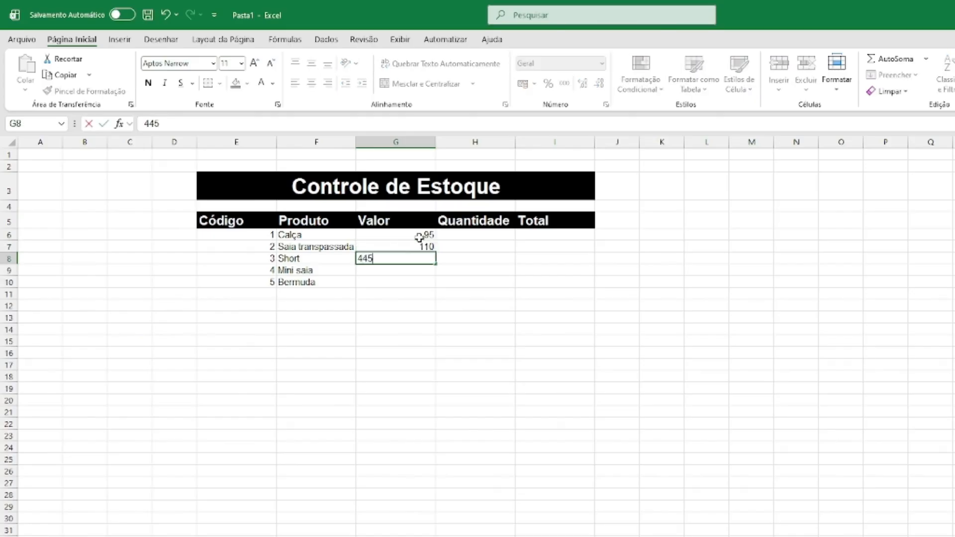
{"action": "type", "text": ",80"}
{"action": "key", "text": "BackSpace"}
{"action": "key", "text": "BackSpace"}
{"action": "key", "text": "BackSpace"}
{"action": "key", "text": "BackSpace"}
{"action": "key", "text": "BackSpace"}
{"action": "type", "text": "5,80"}
{"action": "key", "text": "BackSpace"}
{"action": "key", "text": "Return"}
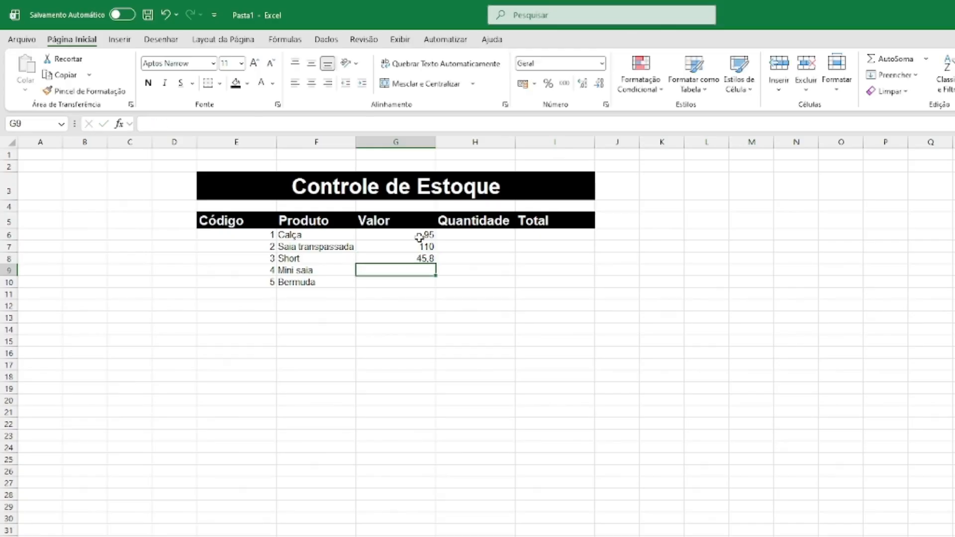
Enter the values 39,6 and 65,7 for Mini saia and Bermuda, in cells G9 and G10.
{"action": "type", "text": "39,6"}
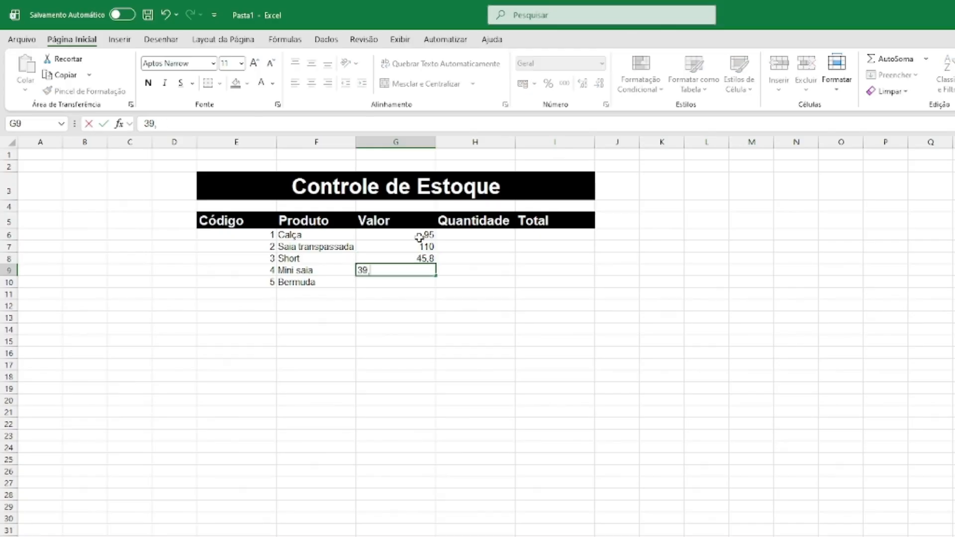
{"action": "key", "text": "Return"}
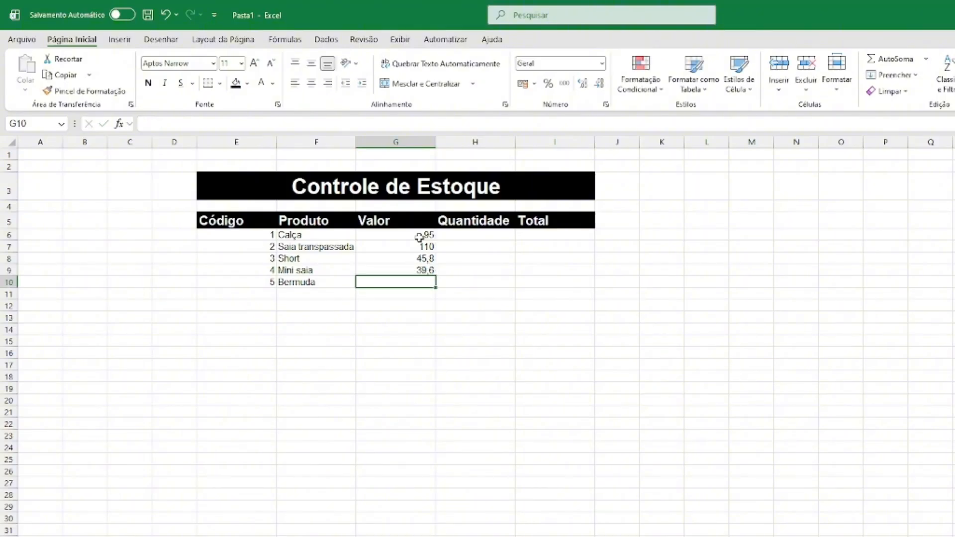
{"action": "type", "text": "65,7"}
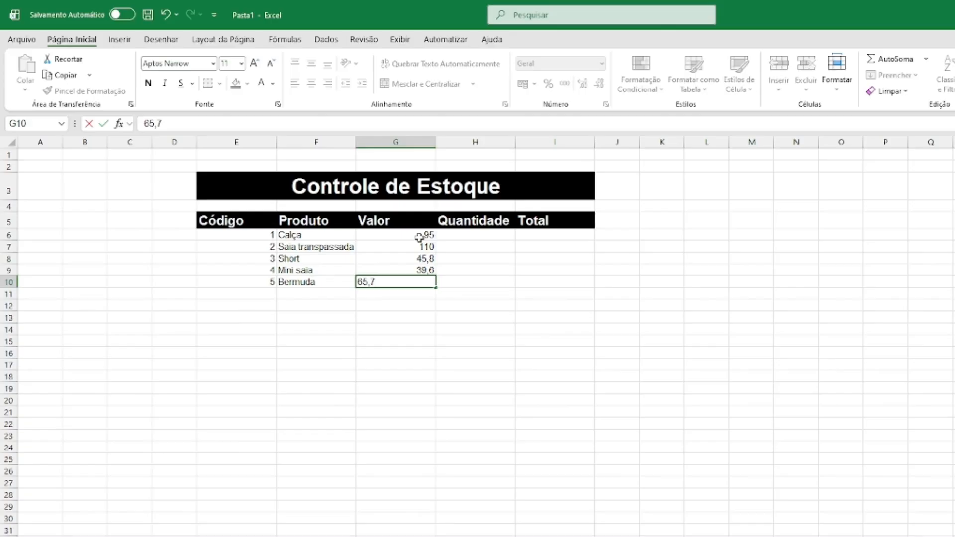
{"action": "key", "text": "Return"}
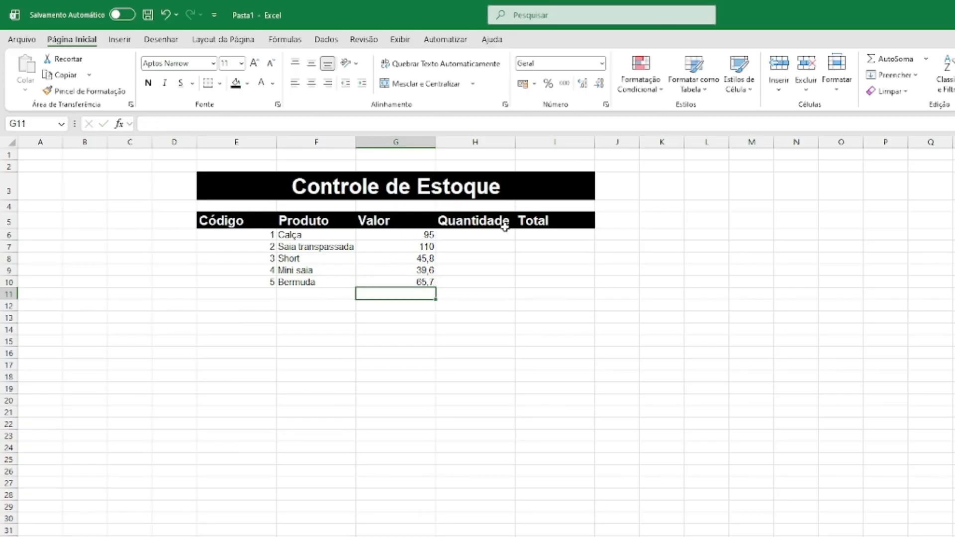
Enter the quantities 5, 6, 4, 7 and 8 under the Quantidade header, in cells H6 to H10.
{"action": "left_click", "coordinate": [491, 239]}
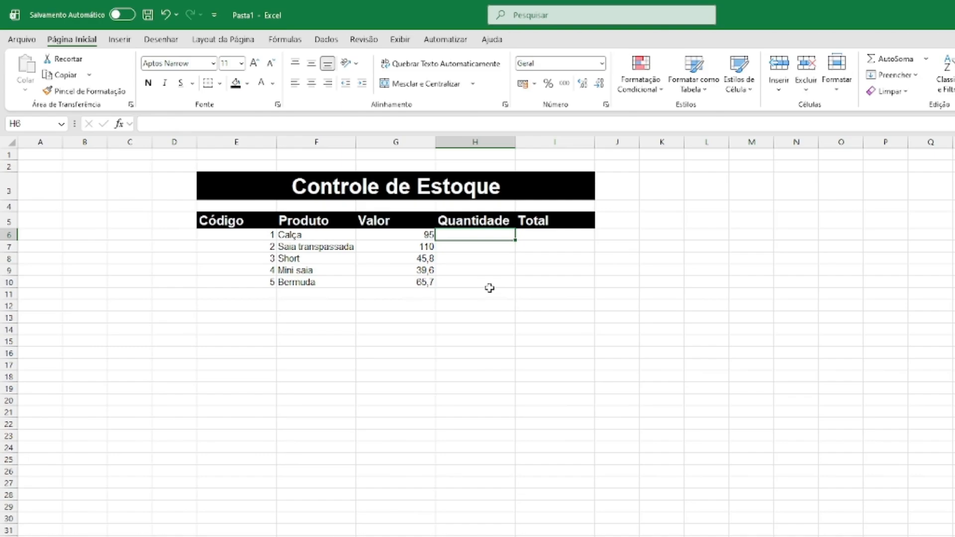
{"action": "type", "text": "5"}
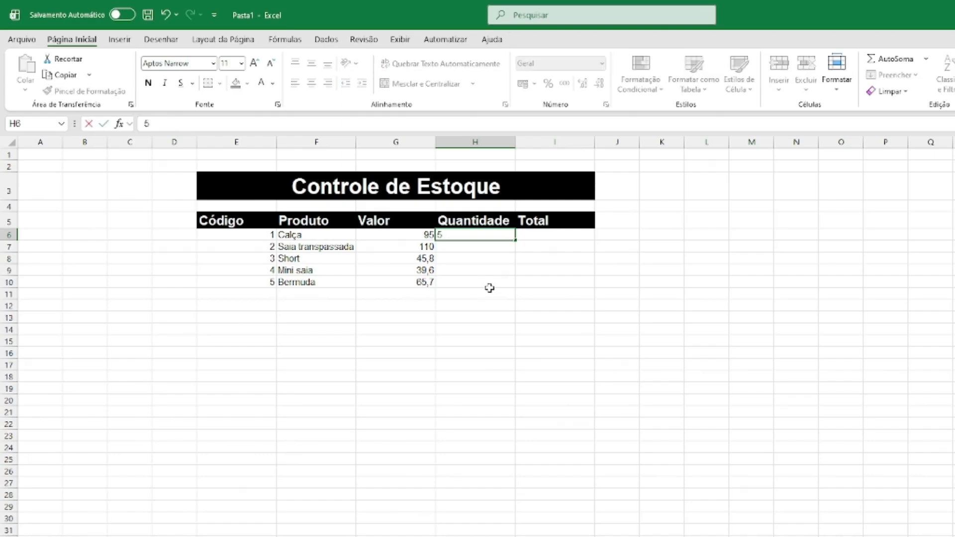
{"action": "key", "text": "Return"}
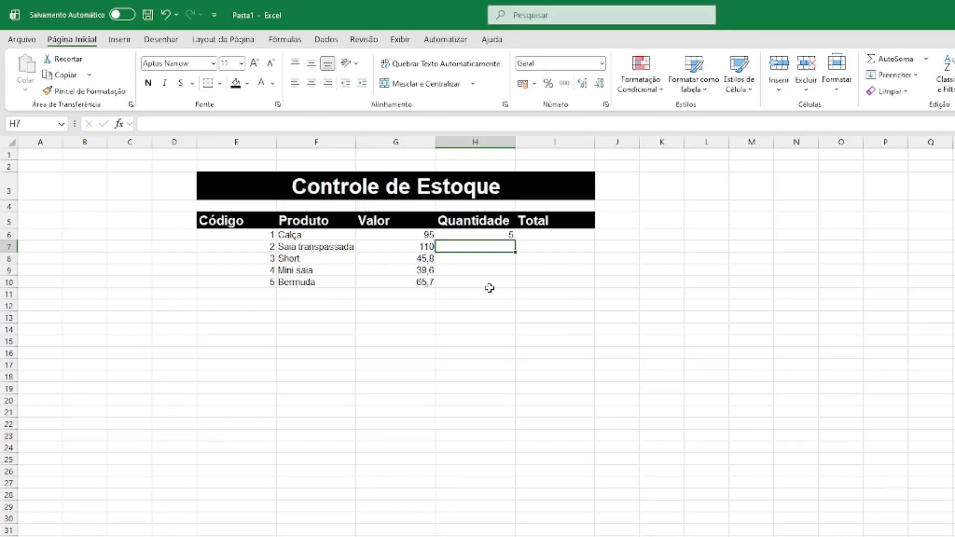
{"action": "type", "text": "6"}
{"action": "key", "text": "Return"}
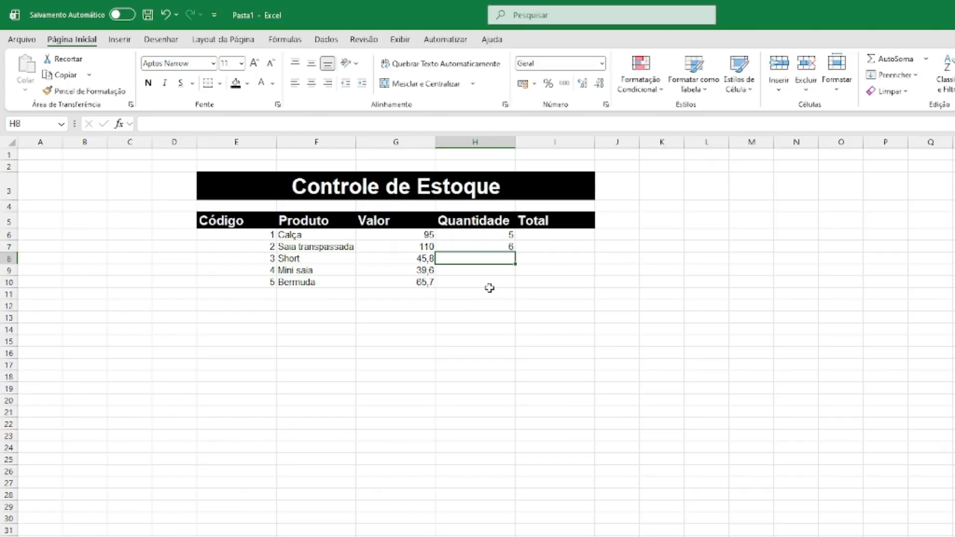
{"action": "type", "text": "4"}
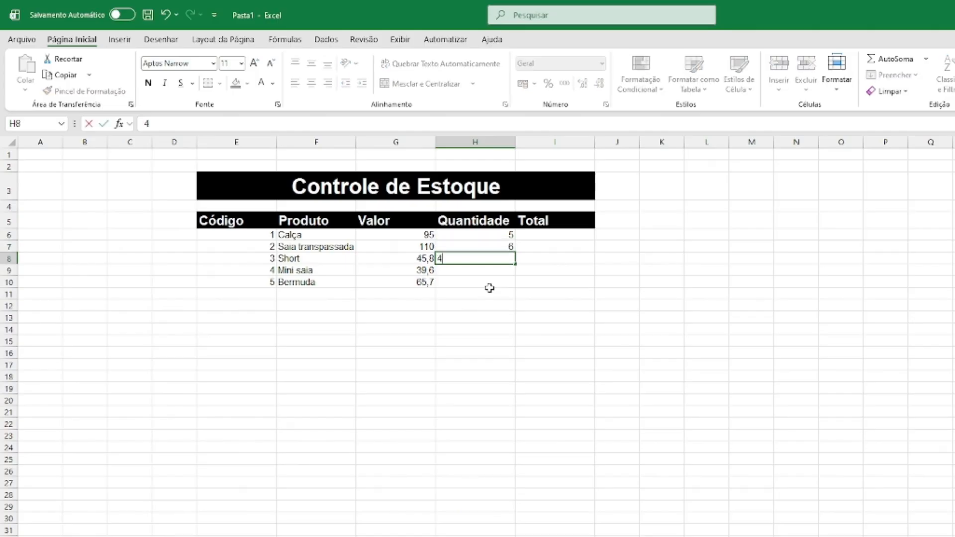
{"action": "key", "text": "Return"}
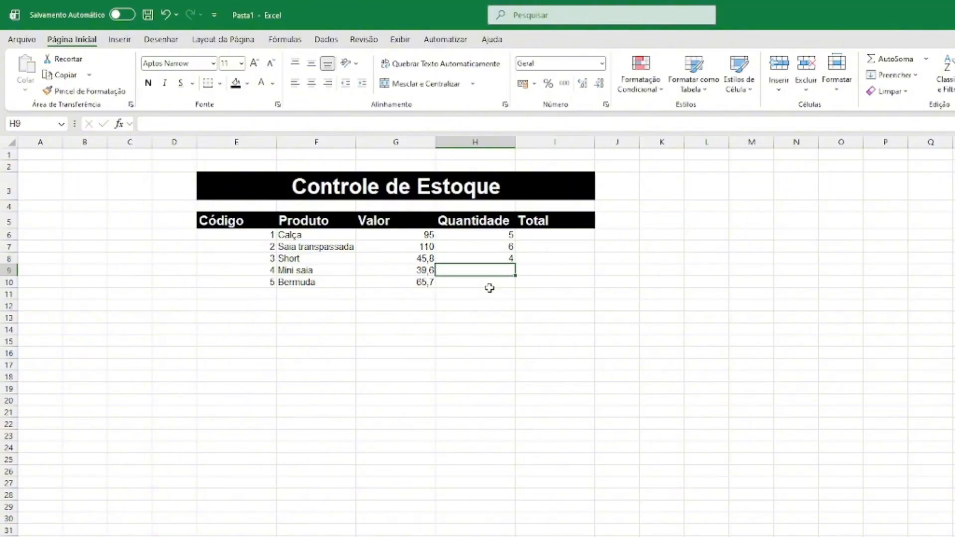
{"action": "type", "text": "7"}
{"action": "key", "text": "Return"}
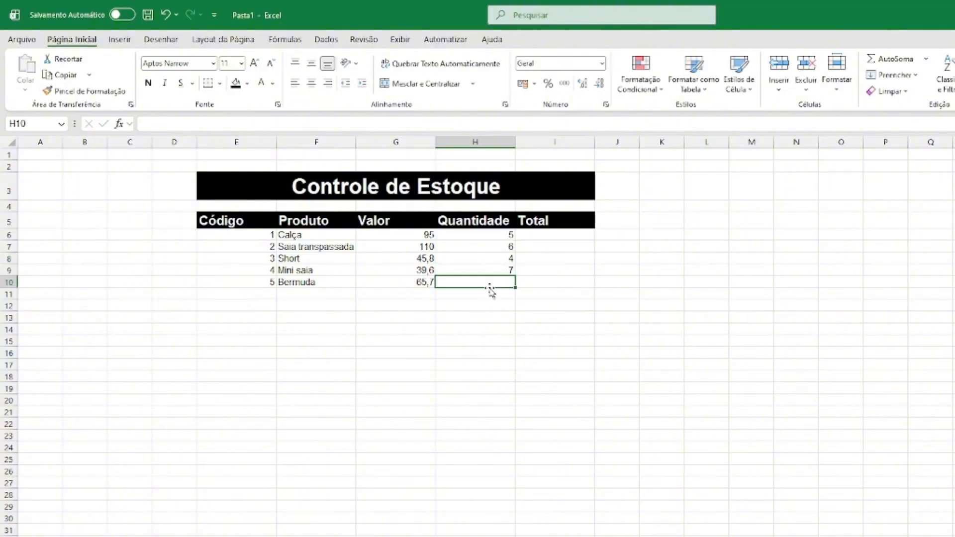
{"action": "type", "text": "8"}
{"action": "key", "text": "Return"}
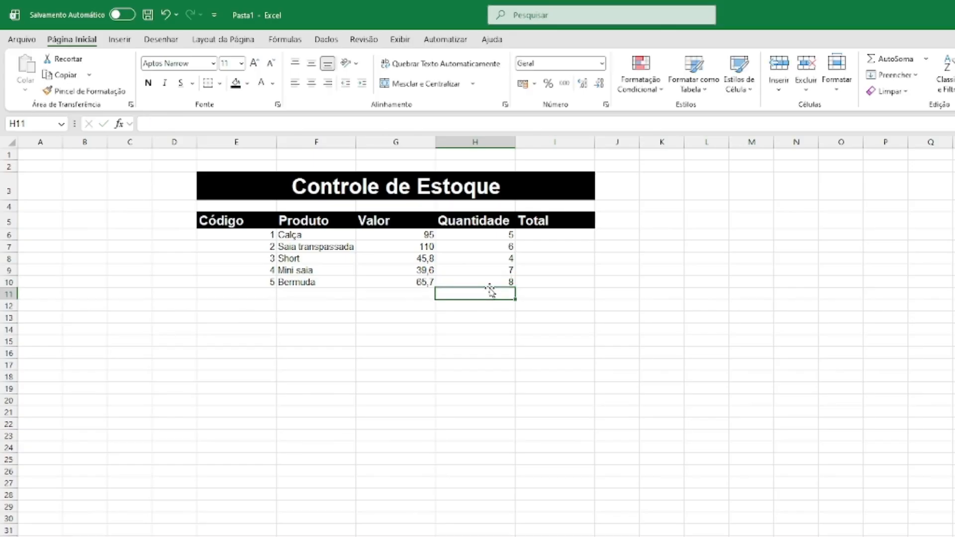
{"action": "left_click", "coordinate": [501, 315]}
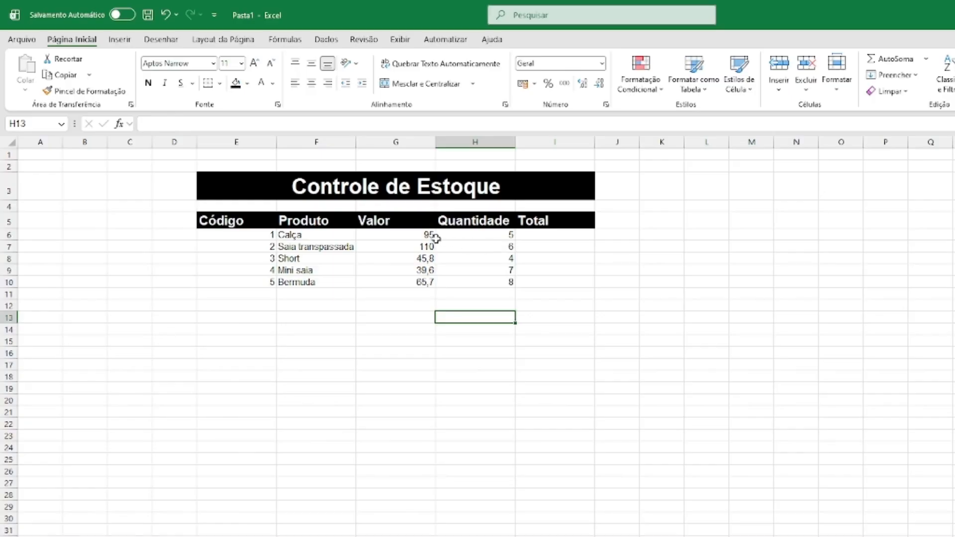
Apply the R$ accounting number format to the Valor amounts in cells G6 to G10.
{"action": "left_click_drag", "start_coordinate": [424, 236], "coordinate": [424, 281]}
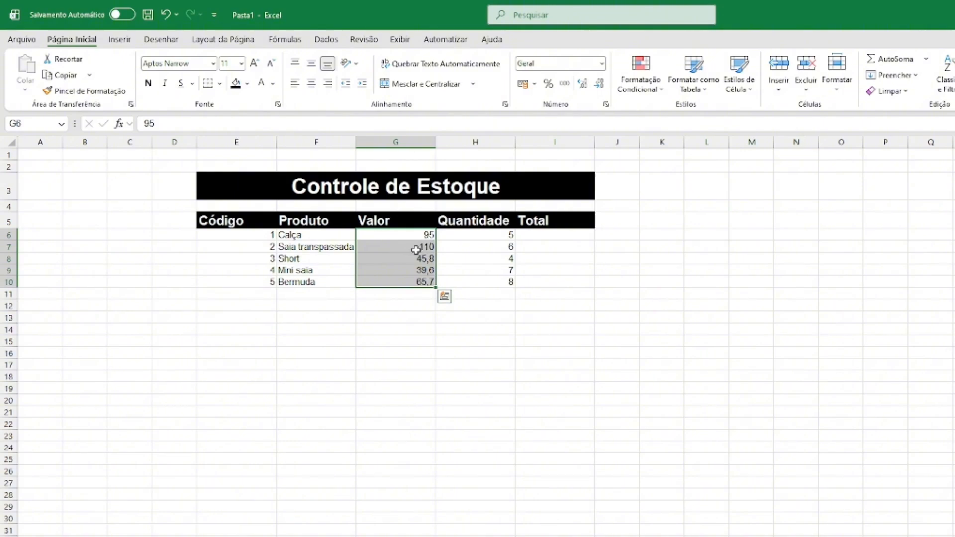
{"action": "left_click", "coordinate": [455, 256]}
{"action": "left_click", "coordinate": [385, 221]}
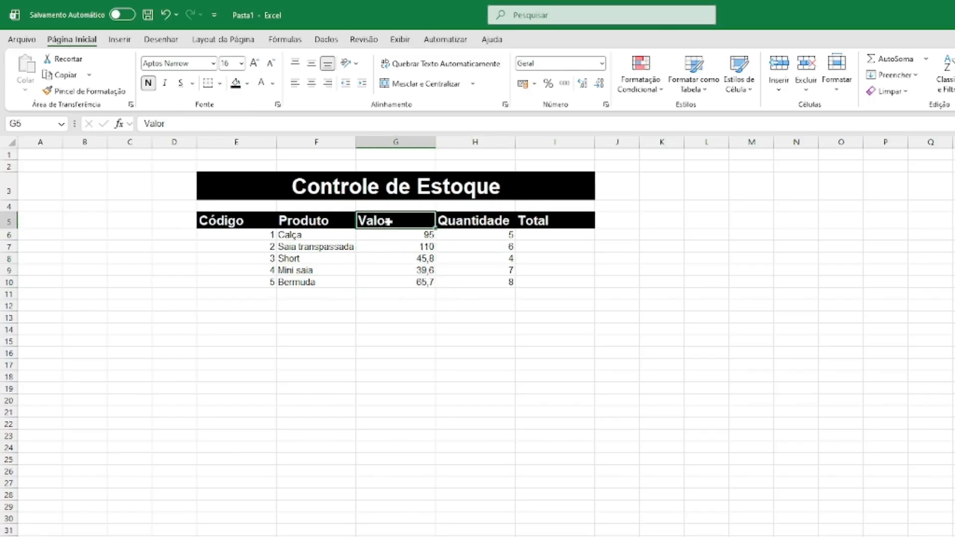
{"action": "left_click_drag", "start_coordinate": [415, 233], "coordinate": [418, 281]}
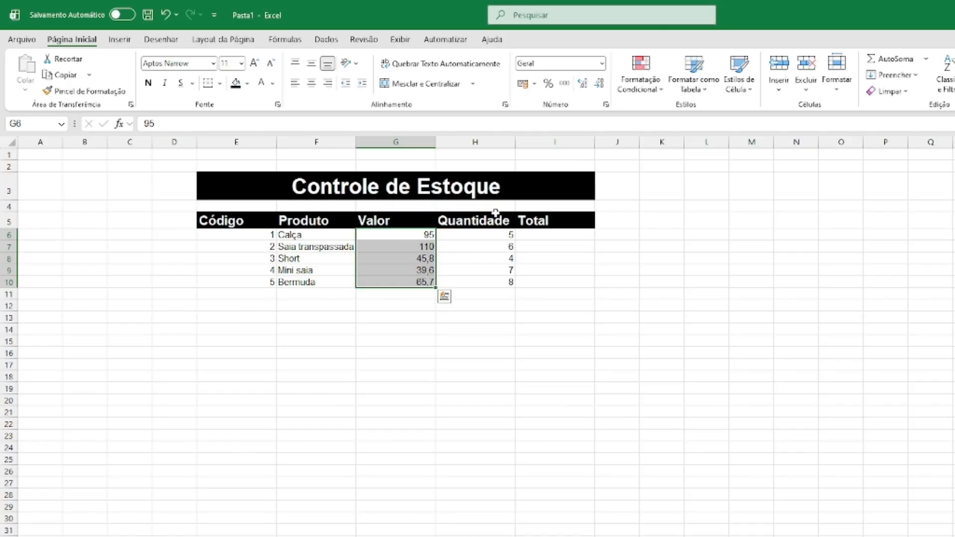
{"action": "left_click", "coordinate": [523, 88]}
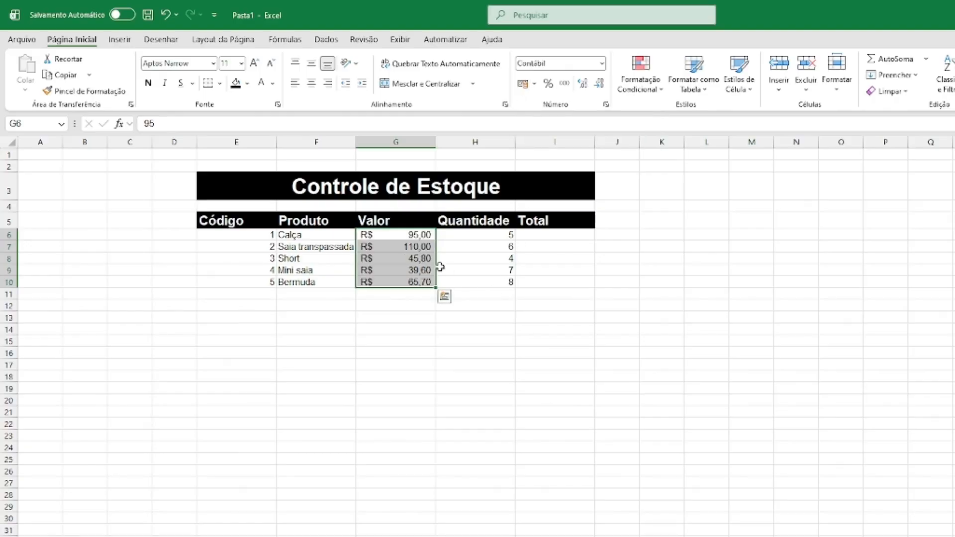
{"action": "left_click", "coordinate": [409, 315]}
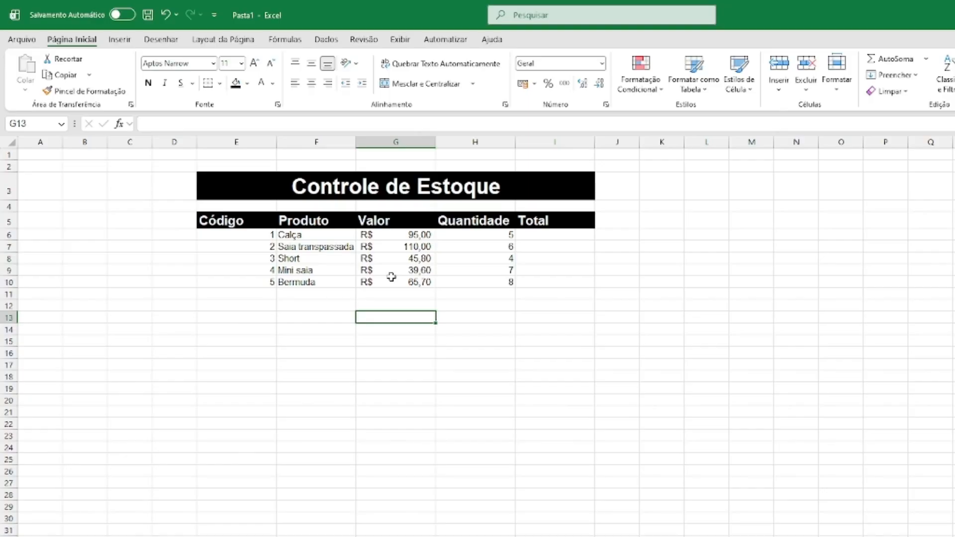
Enter the formula =G6*H6 in cell I6 to multiply Valor by Quantidade for the Calça row.
{"action": "left_click", "coordinate": [542, 238]}
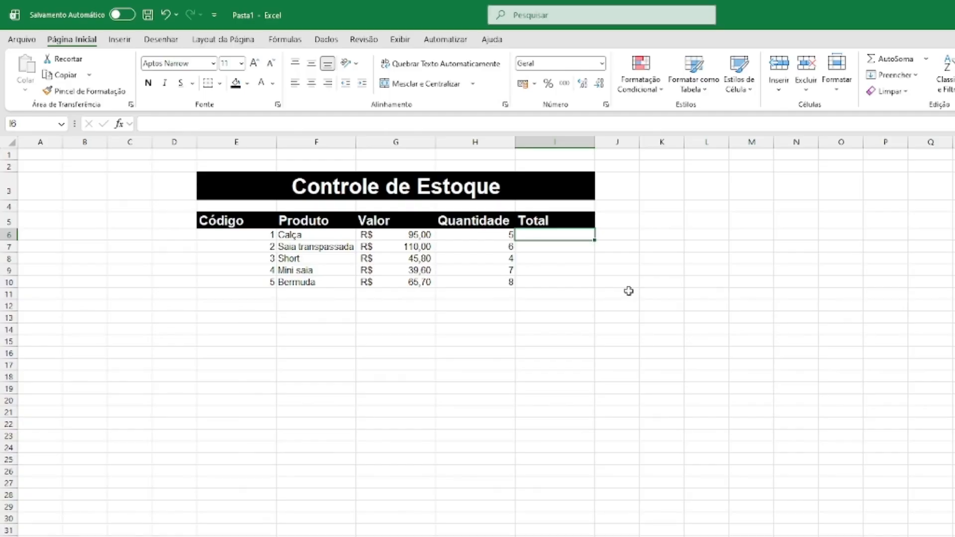
{"action": "type", "text": "="}
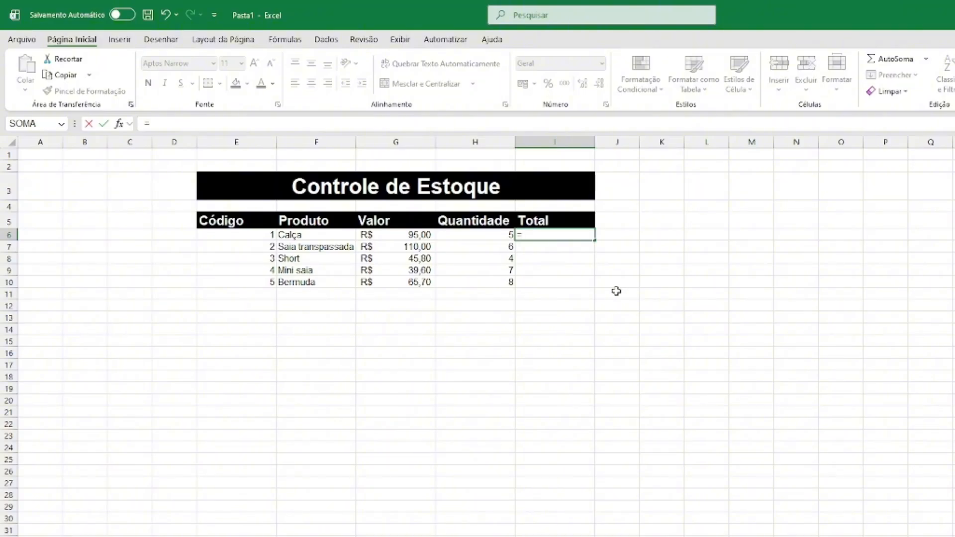
{"action": "left_click", "coordinate": [417, 235]}
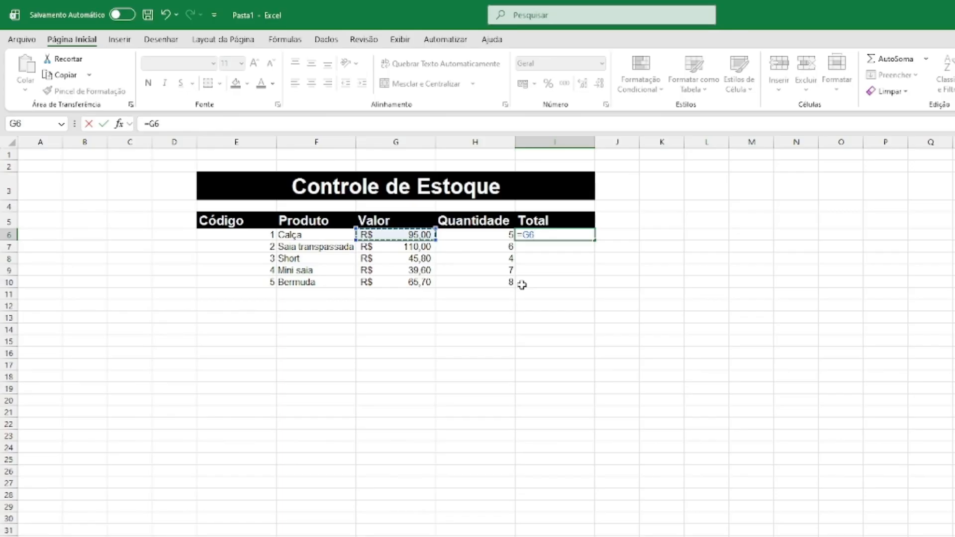
{"action": "type", "text": "*"}
{"action": "left_click", "coordinate": [483, 235]}
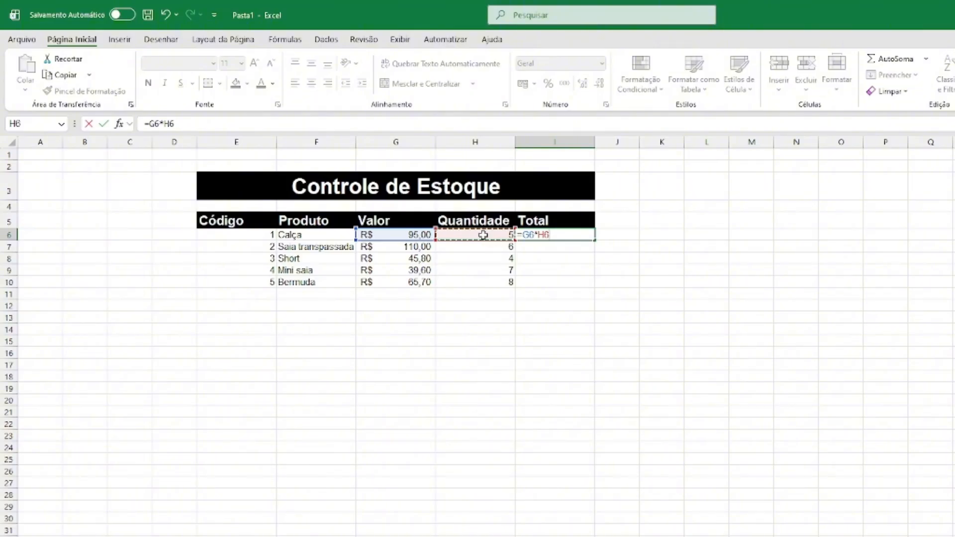
{"action": "key", "text": "Return"}
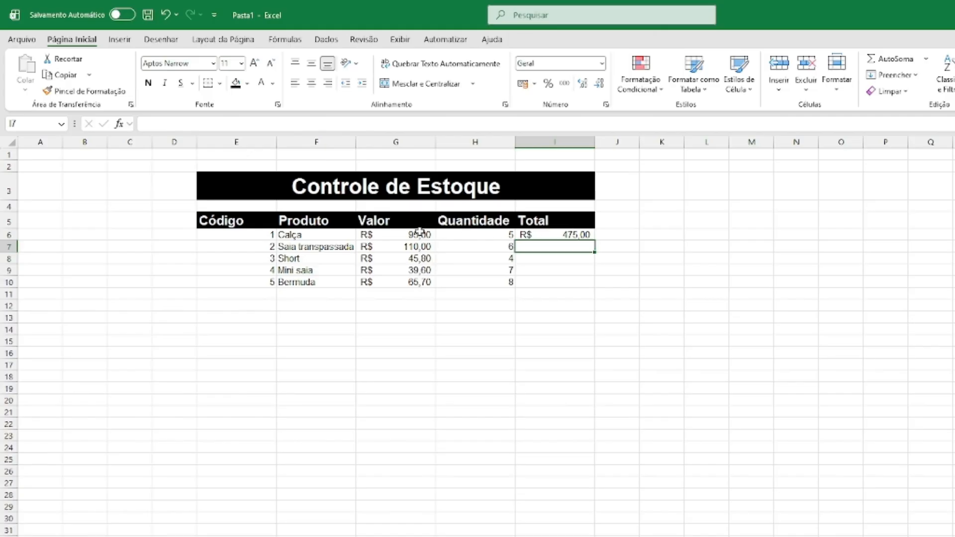
Fill the Total formula from cell I6 down to I10 for the remaining products.
{"action": "left_click", "coordinate": [578, 233]}
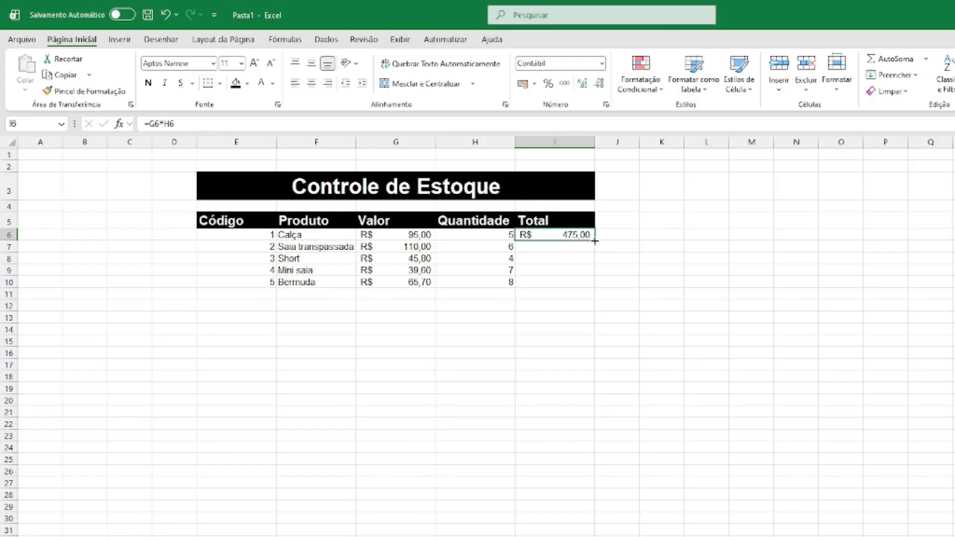
{"action": "left_click_drag", "start_coordinate": [595, 241], "coordinate": [600, 284]}
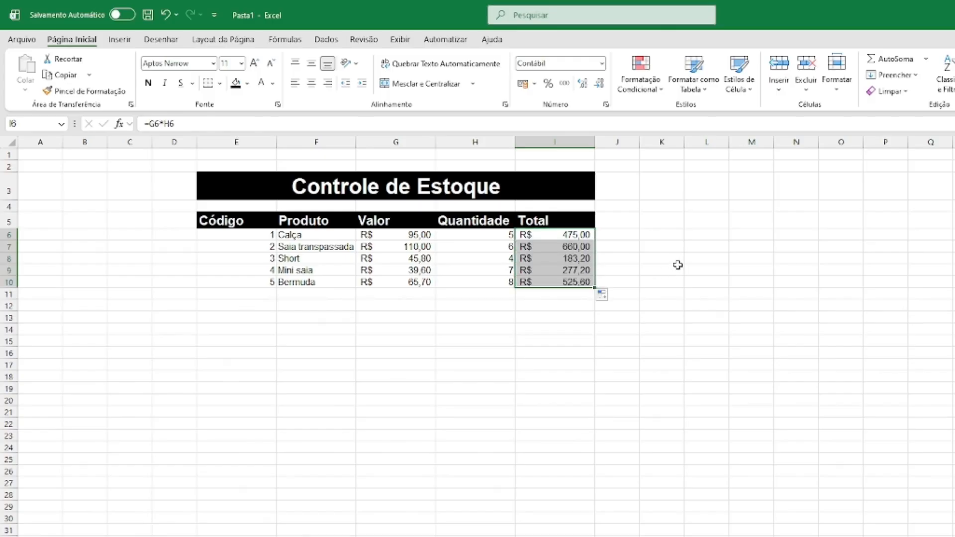
{"action": "left_click", "coordinate": [680, 268]}
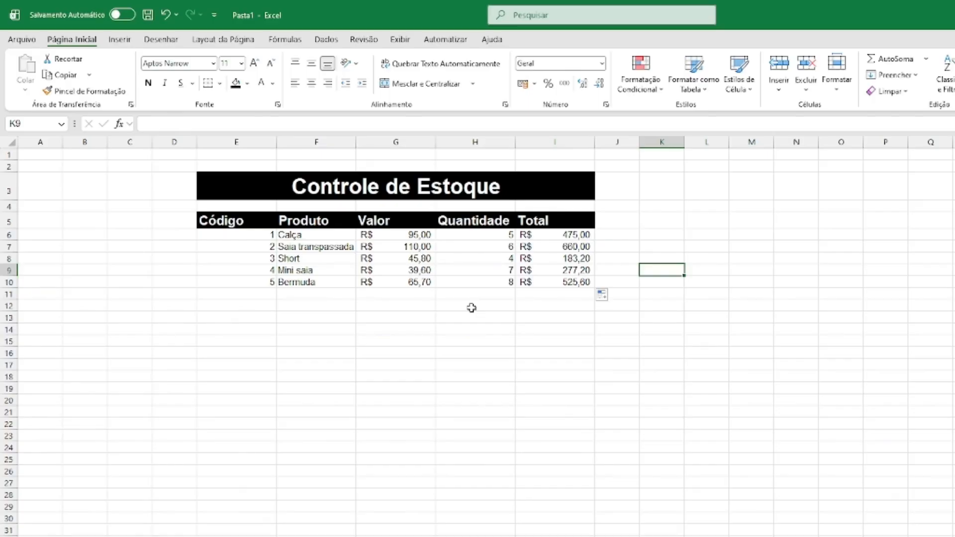
Apply all borders to the inventory table in cells E5 to I10.
{"action": "left_click", "coordinate": [235, 220]}
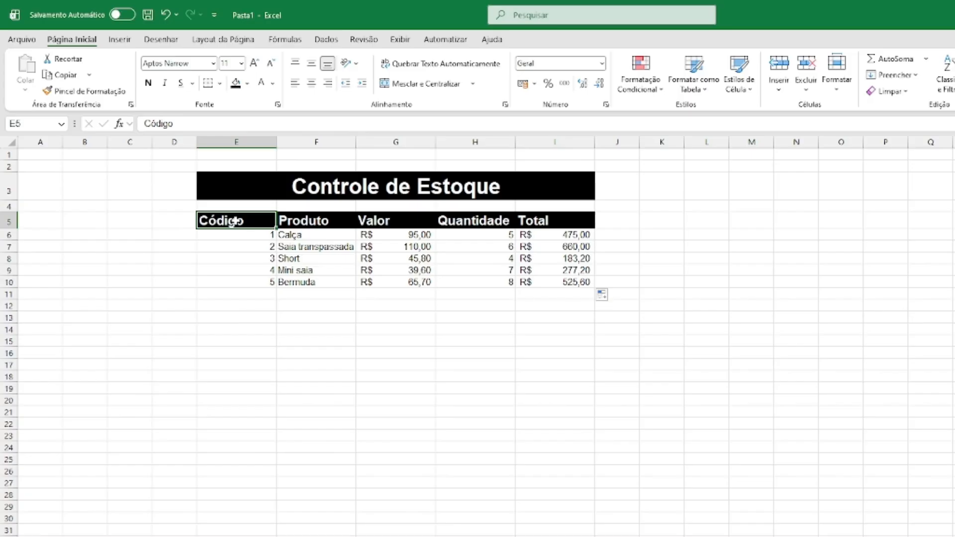
{"action": "left_click_drag", "start_coordinate": [234, 220], "coordinate": [549, 280]}
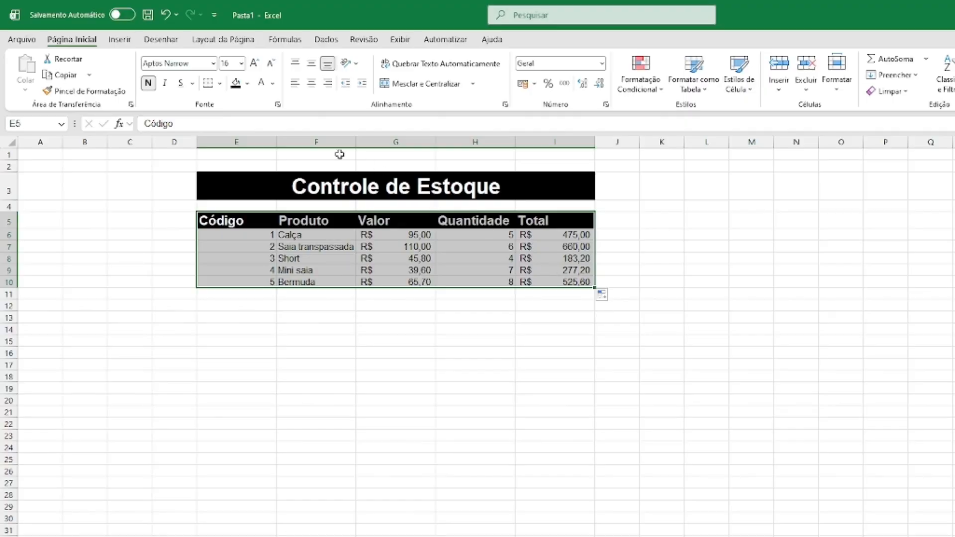
{"action": "left_click", "coordinate": [219, 84]}
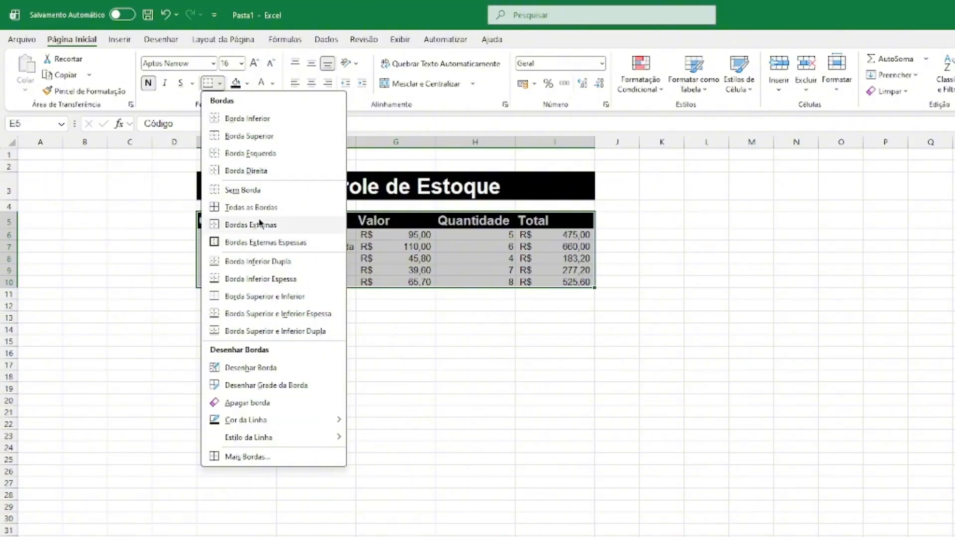
{"action": "left_click", "coordinate": [258, 208]}
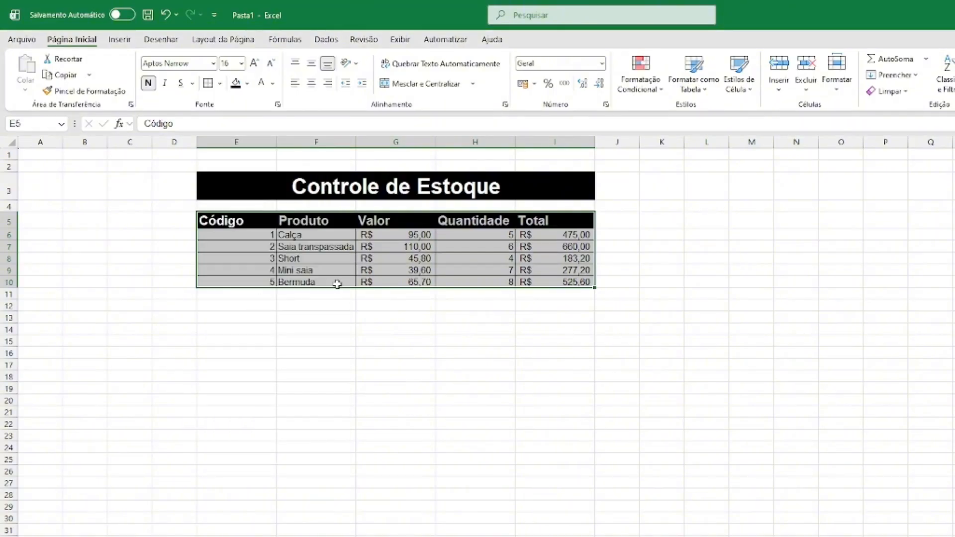
{"action": "left_click", "coordinate": [629, 352]}
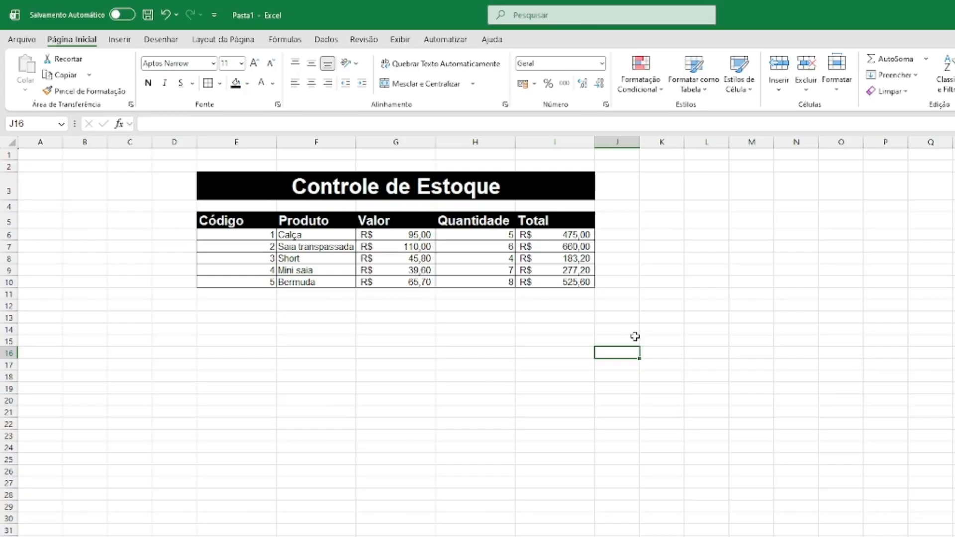
Enter the label Total Geral in cell H12, below the Quantidade column.
{"action": "left_click", "coordinate": [490, 306]}
{"action": "type", "text": "T"}
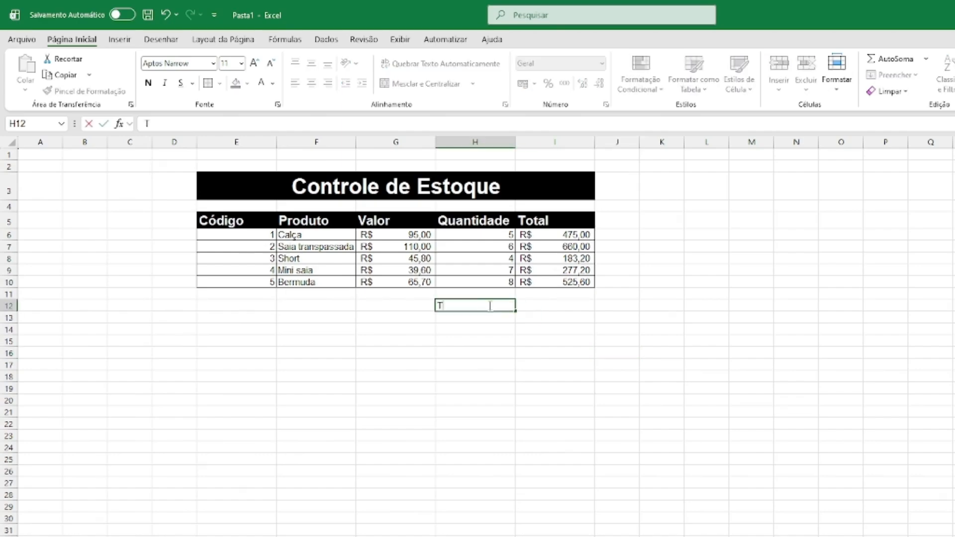
{"action": "type", "text": "otal Geral"}
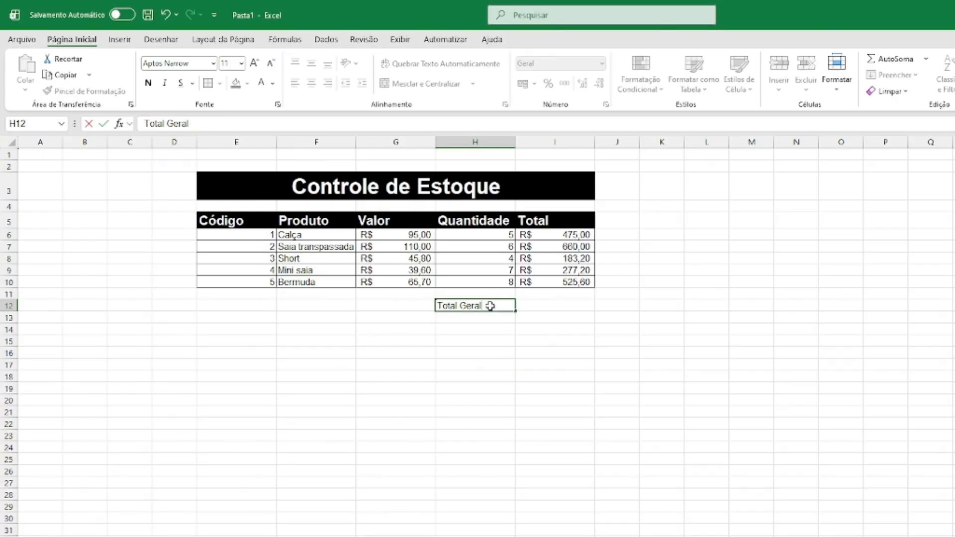
{"action": "key", "text": "Tab"}
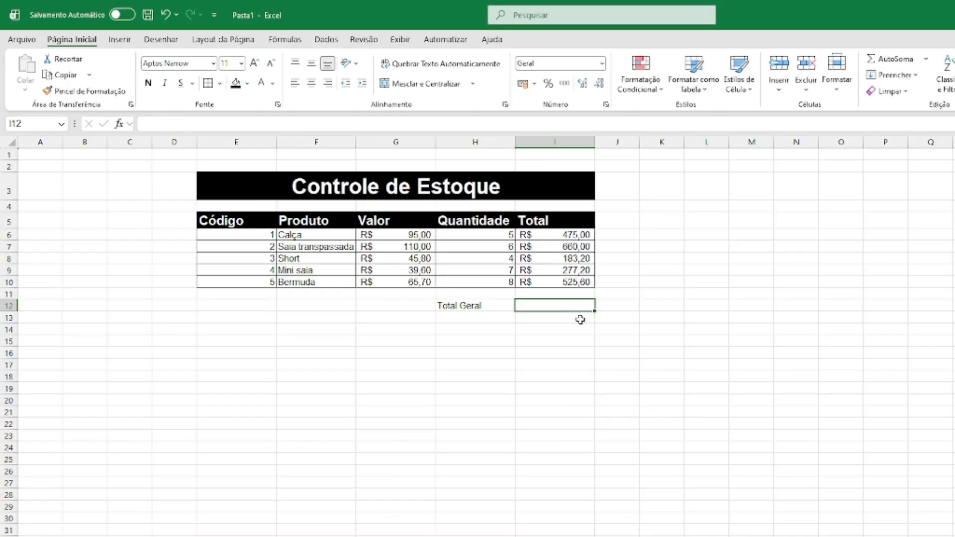
Enter a SOMA formula in cell I12 that adds up the Total amounts in I6:I10.
{"action": "type", "text": "="}
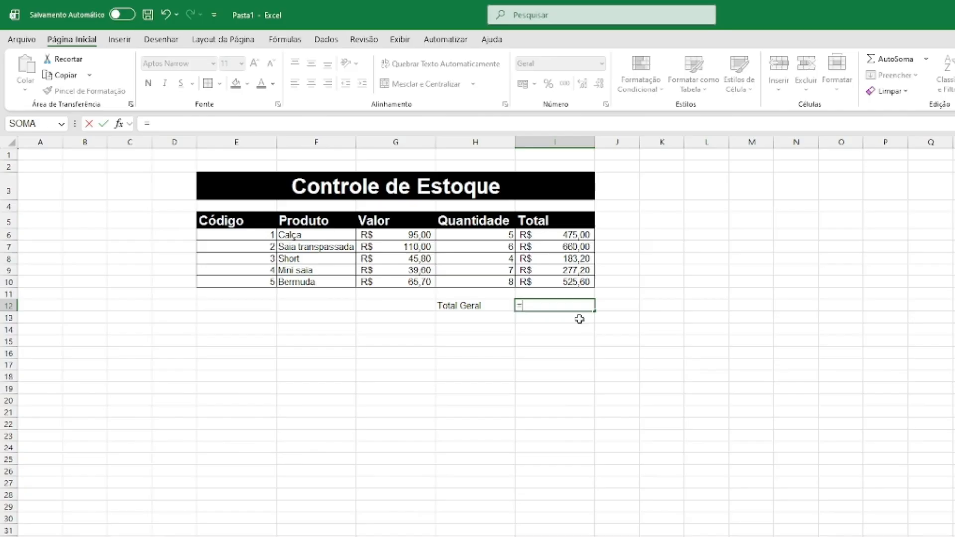
{"action": "type", "text": "soma"}
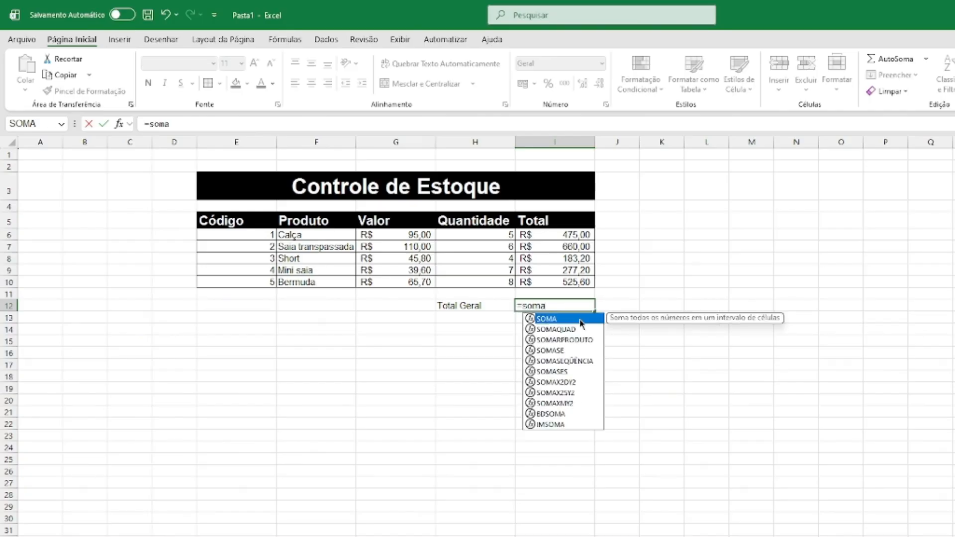
{"action": "type", "text": "("}
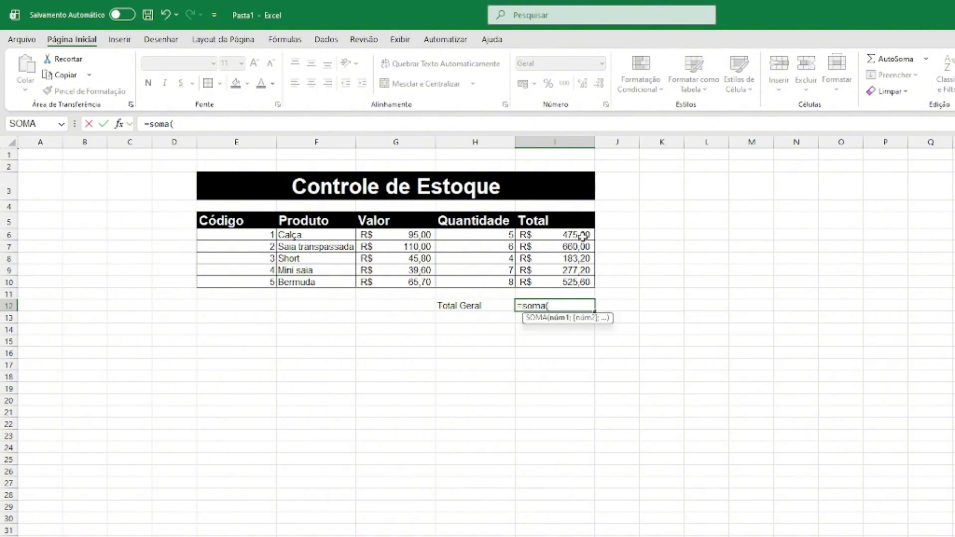
{"action": "left_click_drag", "start_coordinate": [583, 236], "coordinate": [580, 281]}
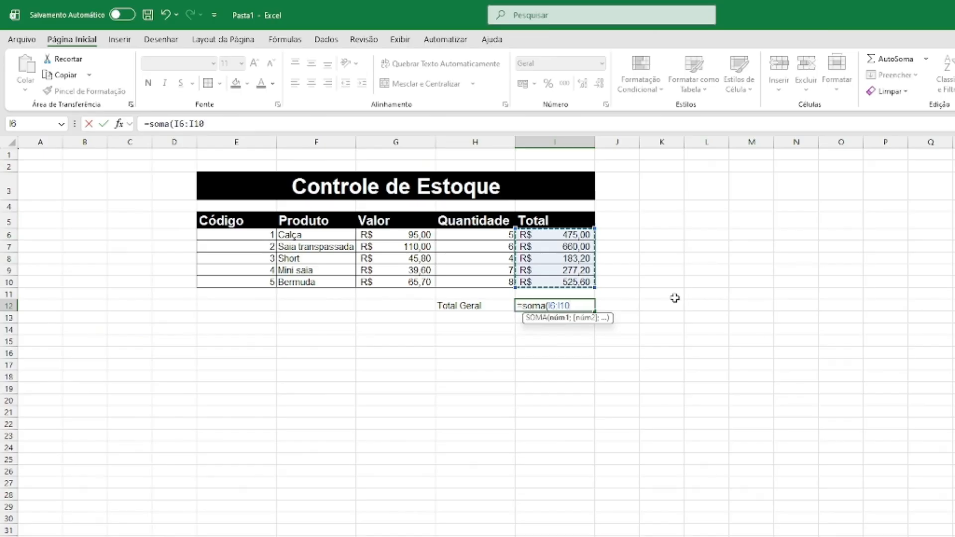
{"action": "key", "text": "Return"}
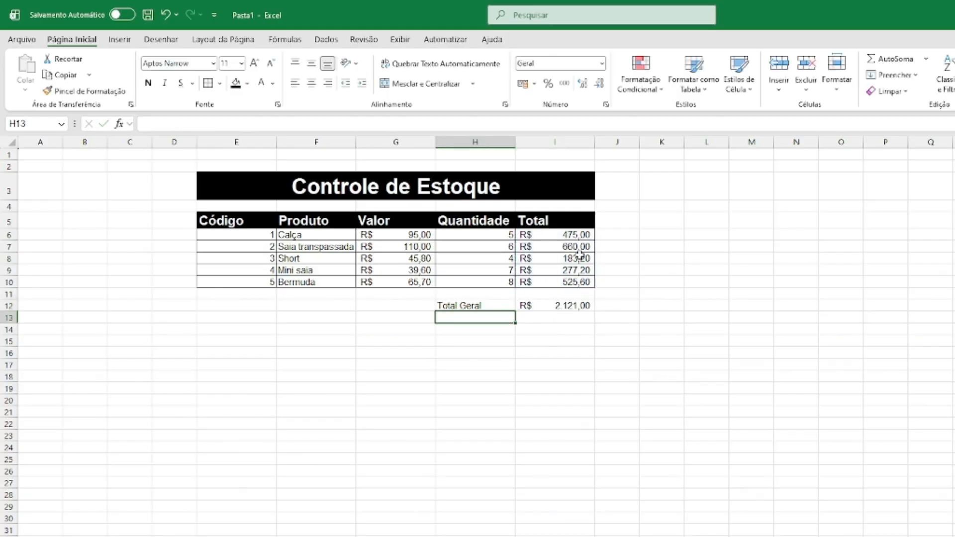
Format the Total Geral label in H12 as bold, size 14, with black fill and white font colour.
{"action": "left_click", "coordinate": [488, 306]}
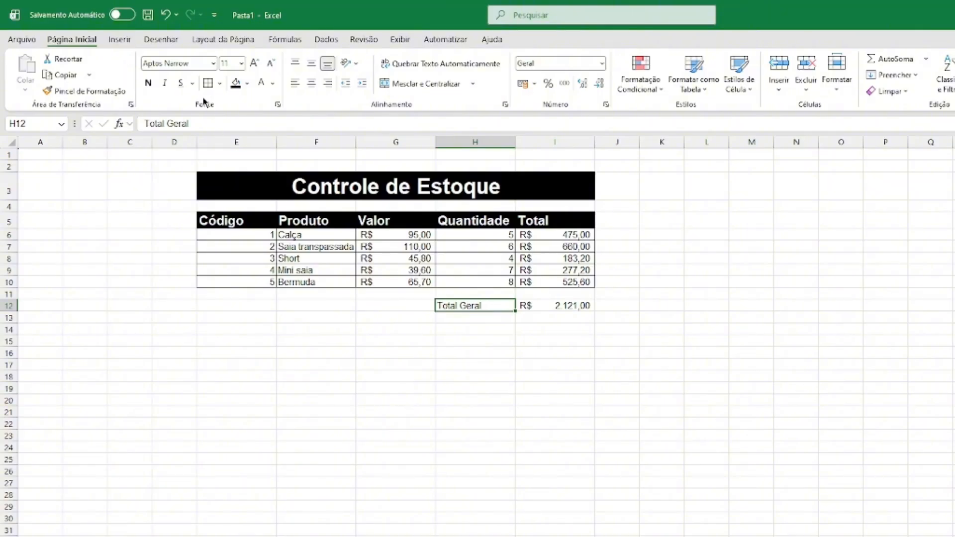
{"action": "left_click", "coordinate": [149, 85]}
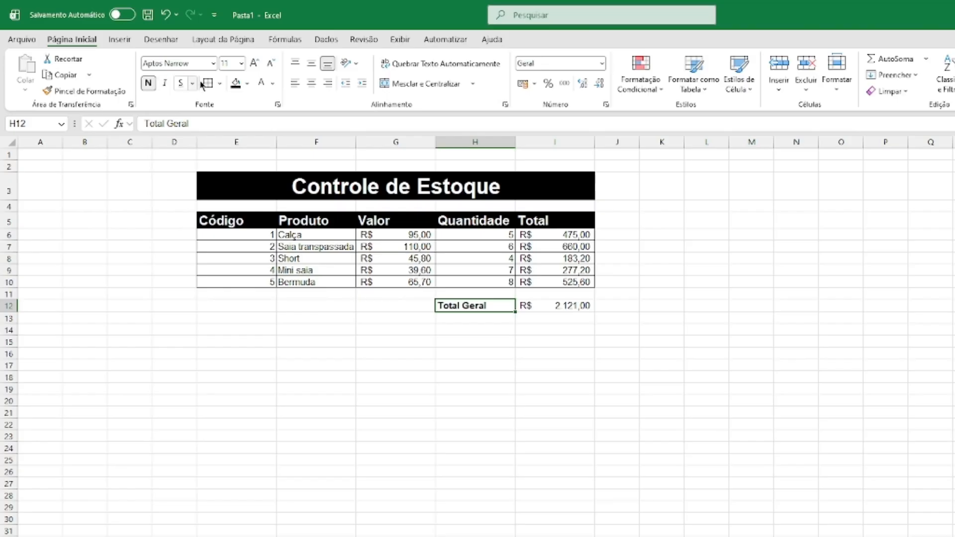
{"action": "left_click", "coordinate": [242, 64]}
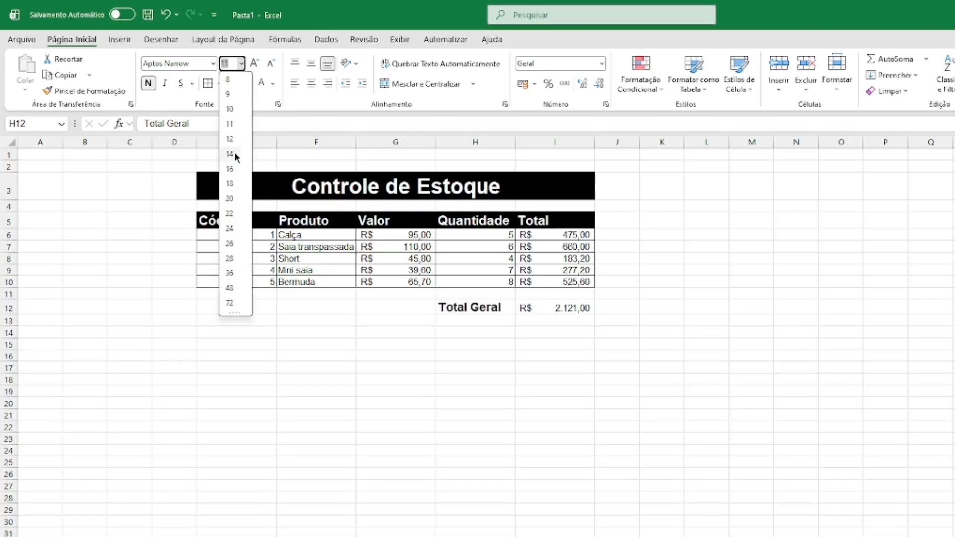
{"action": "left_click", "coordinate": [230, 154]}
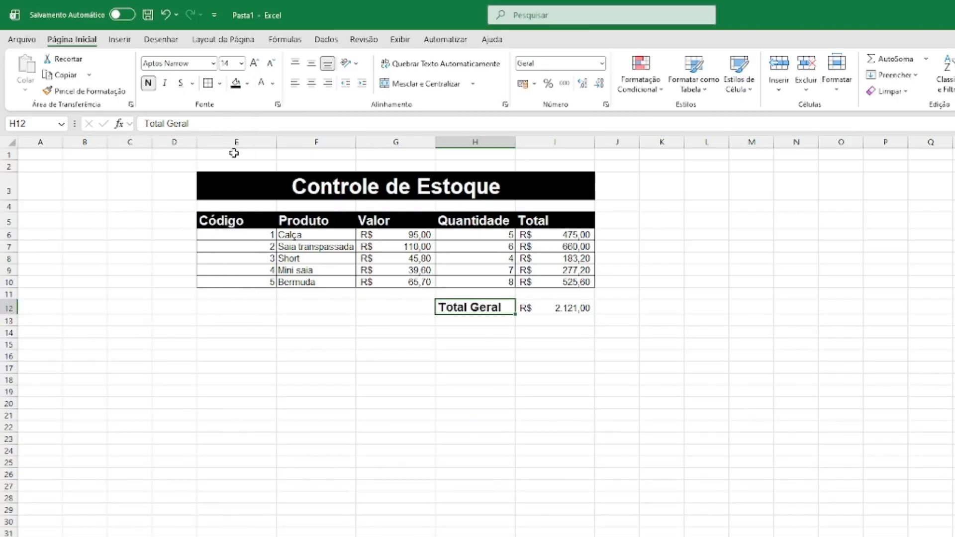
{"action": "left_click", "coordinate": [236, 83]}
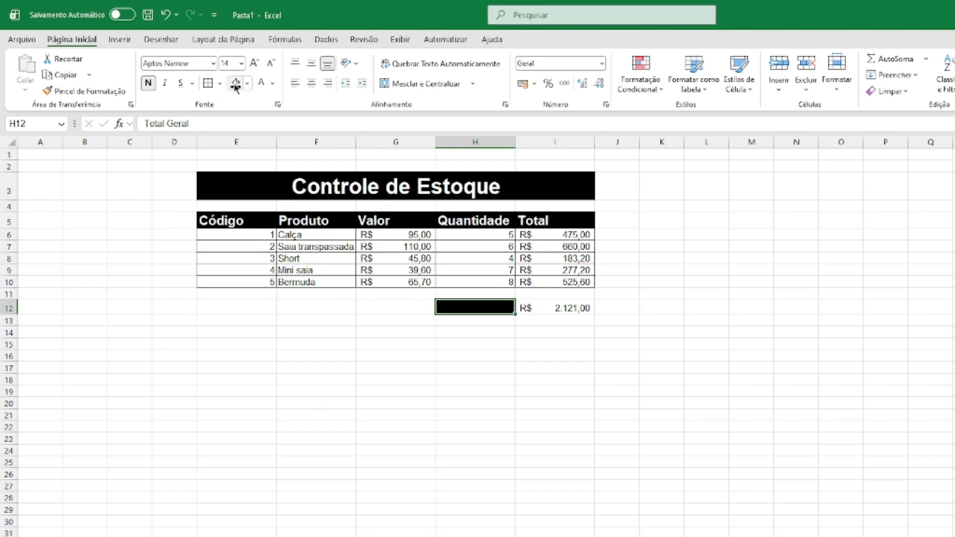
{"action": "left_click", "coordinate": [262, 89]}
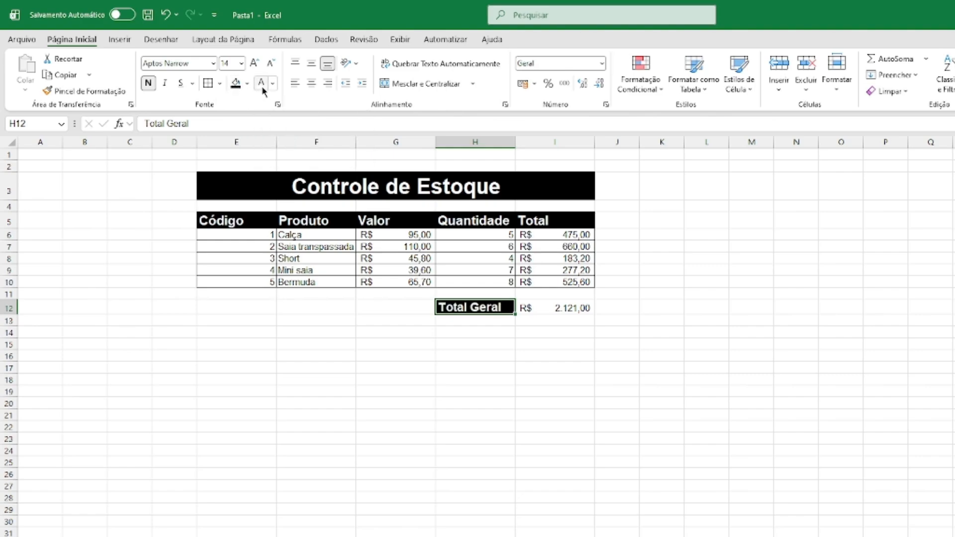
Apply all borders to the grand total amount in cell I12.
{"action": "left_click", "coordinate": [553, 309]}
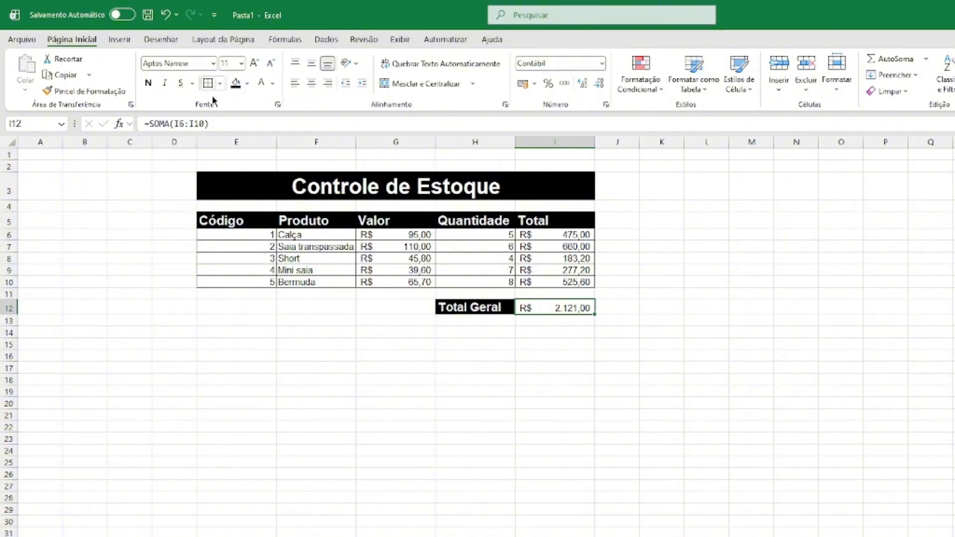
{"action": "left_click", "coordinate": [599, 403]}
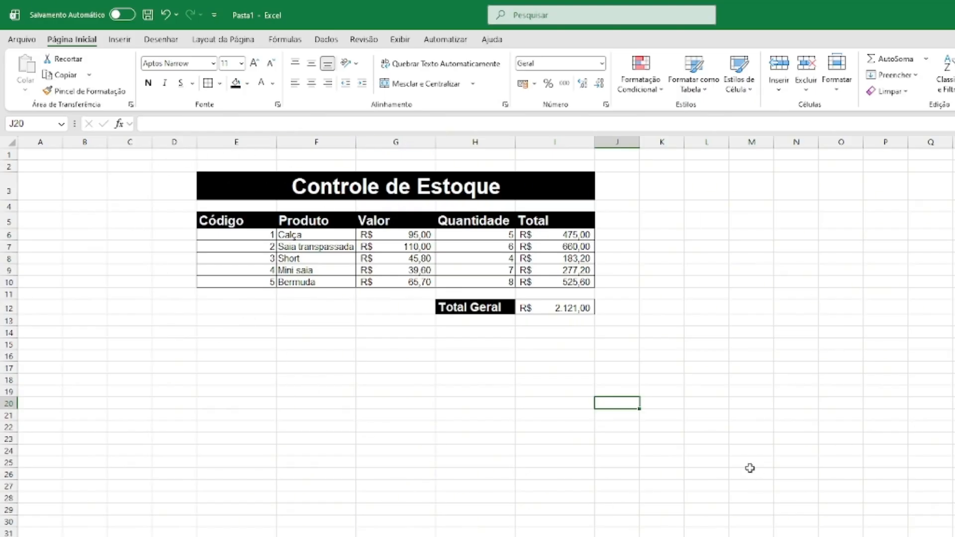
Hide the worksheet's gridlines (Linhas de Grade).
{"action": "left_click", "coordinate": [731, 472]}
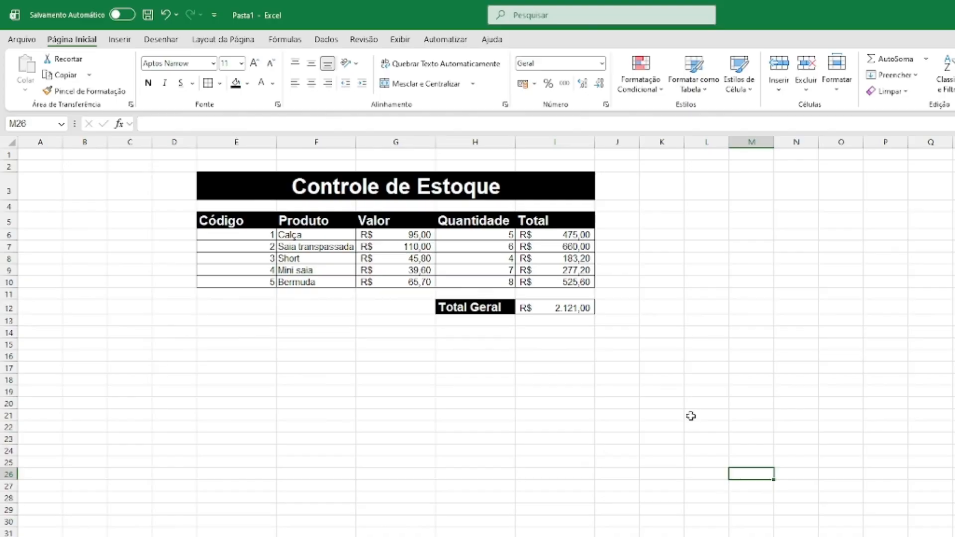
{"action": "left_click", "coordinate": [399, 39]}
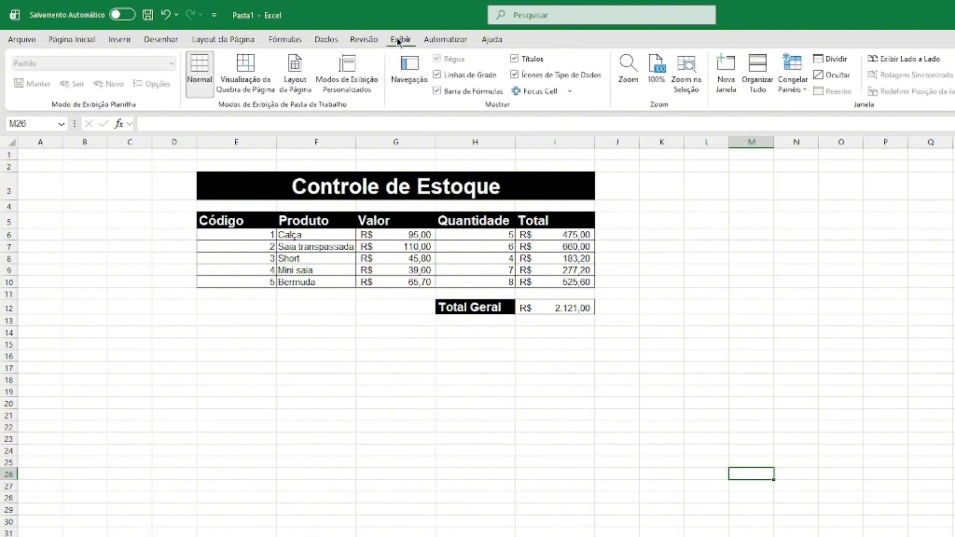
{"action": "left_click", "coordinate": [436, 73]}
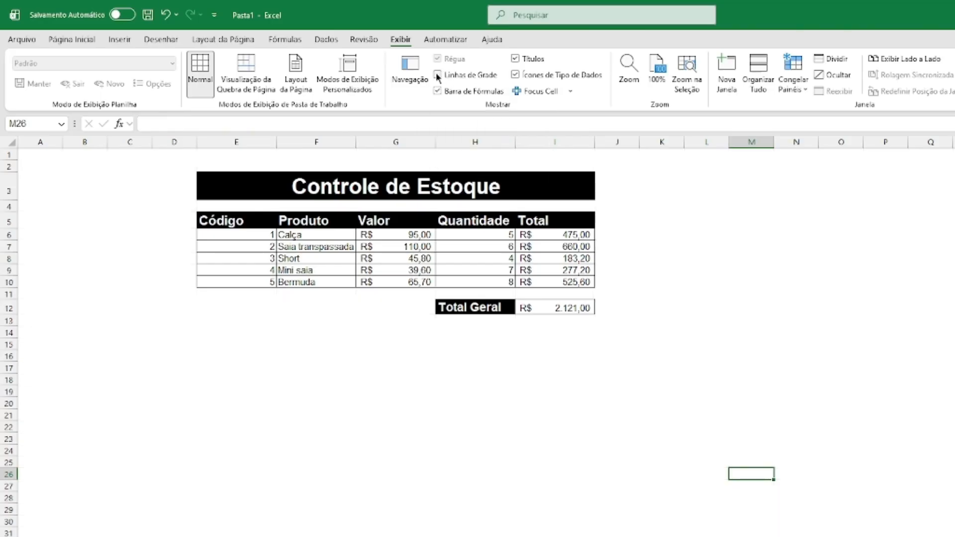